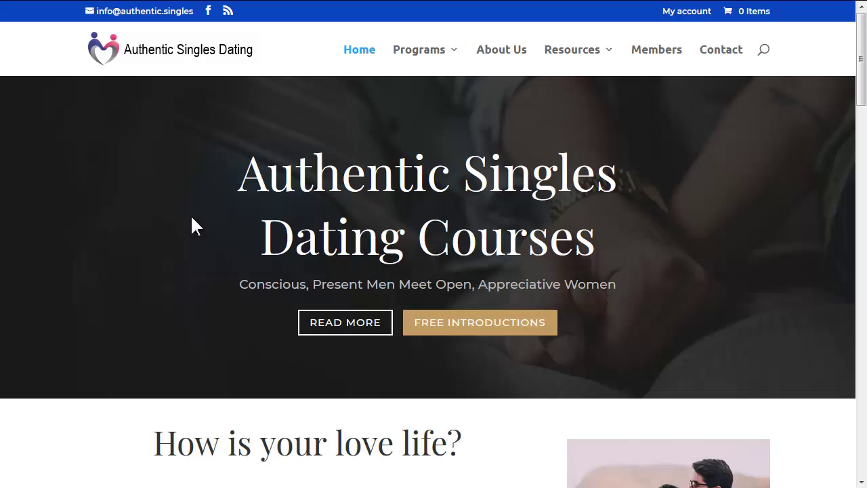
Examine the Authentic Singles Dating home page from its header through the sign-up form and blog section to the coaching footer.
{"action": "scroll", "coordinate": [192, 218], "scroll_direction": "down", "scroll_amount": 2}
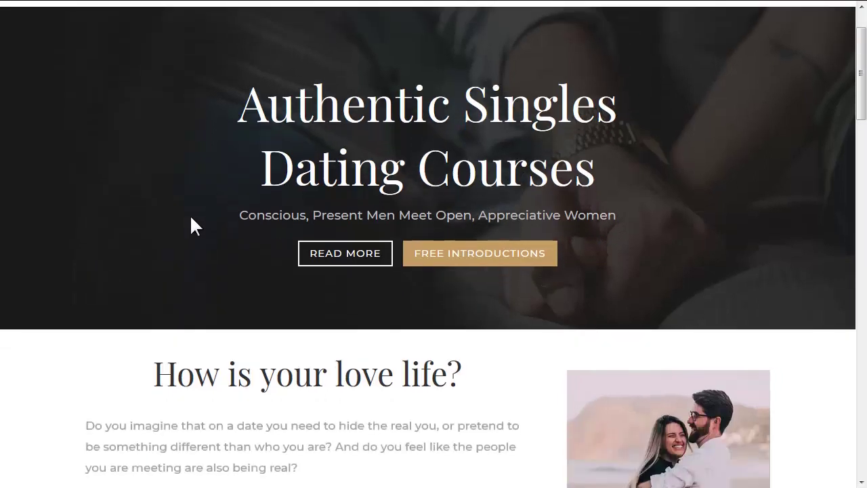
{"action": "scroll", "coordinate": [191, 218], "scroll_direction": "down", "scroll_amount": 4}
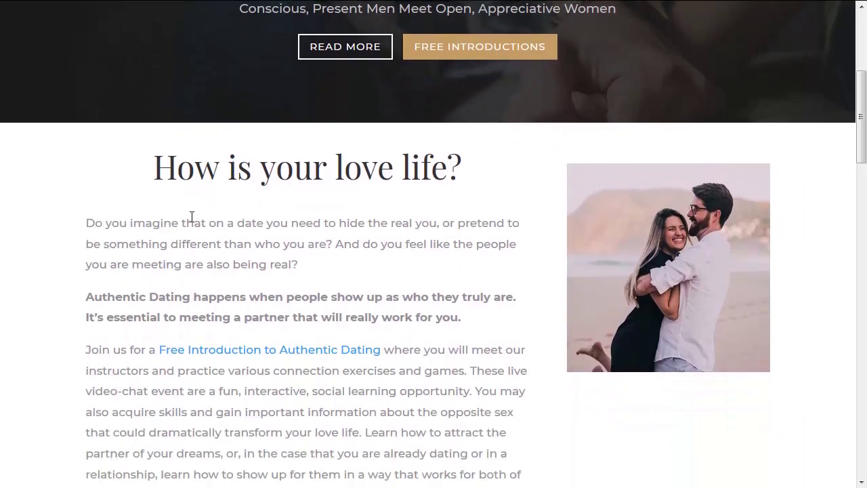
{"action": "scroll", "coordinate": [192, 217], "scroll_direction": "down", "scroll_amount": 7}
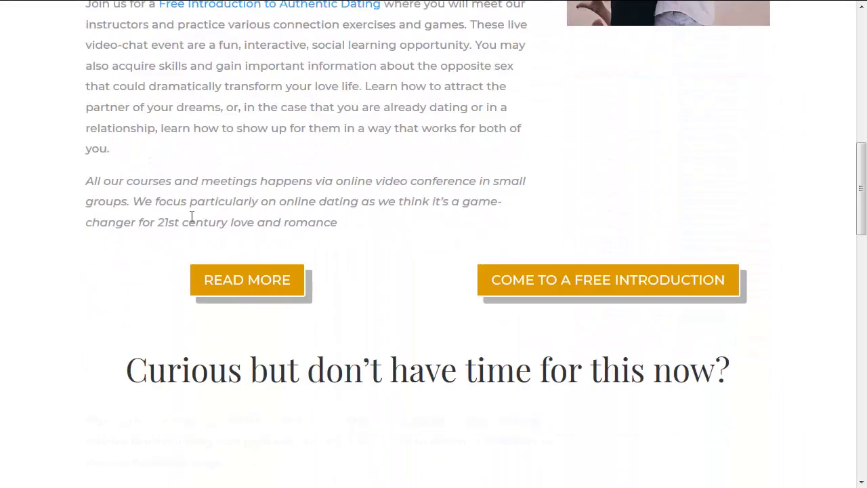
{"action": "scroll", "coordinate": [191, 216], "scroll_direction": "down", "scroll_amount": 6}
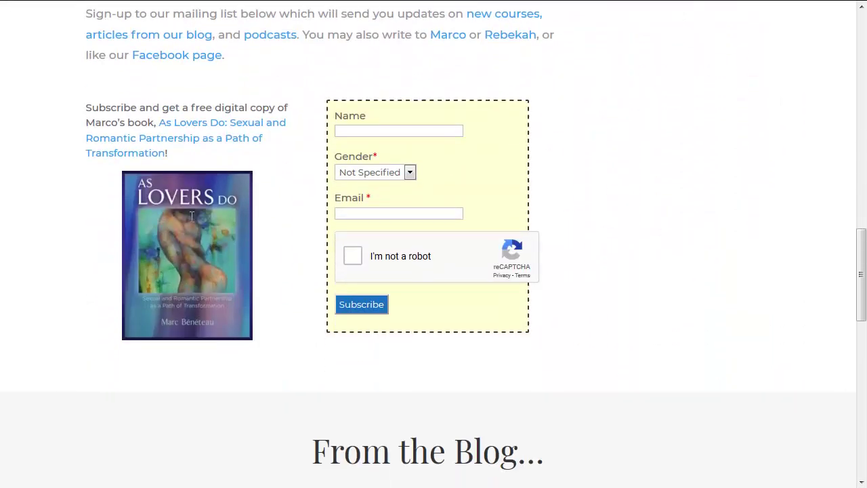
{"action": "scroll", "coordinate": [190, 218], "scroll_direction": "up", "scroll_amount": 6}
{"action": "scroll", "coordinate": [191, 220], "scroll_direction": "up", "scroll_amount": 10}
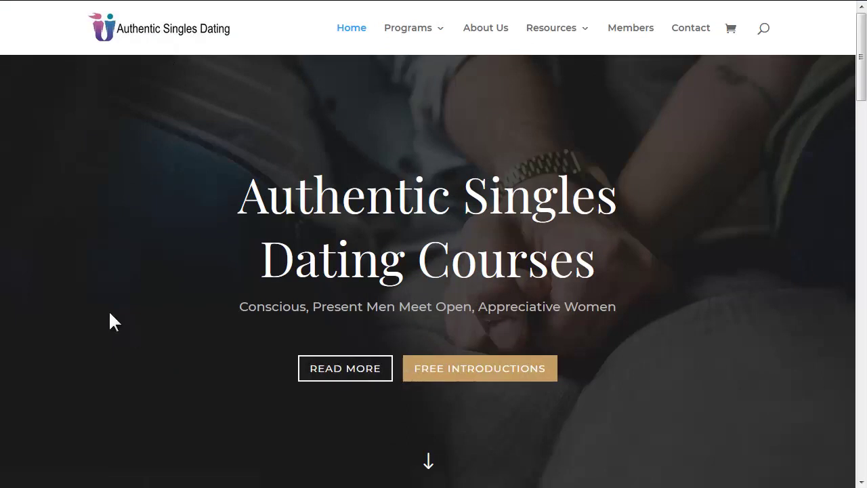
{"action": "scroll", "coordinate": [122, 265], "scroll_direction": "down", "scroll_amount": 6}
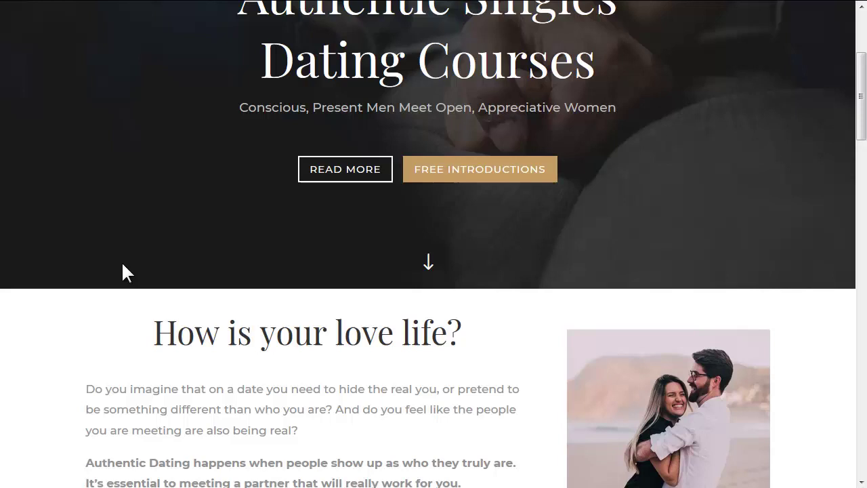
{"action": "scroll", "coordinate": [122, 233], "scroll_direction": "down", "scroll_amount": 5}
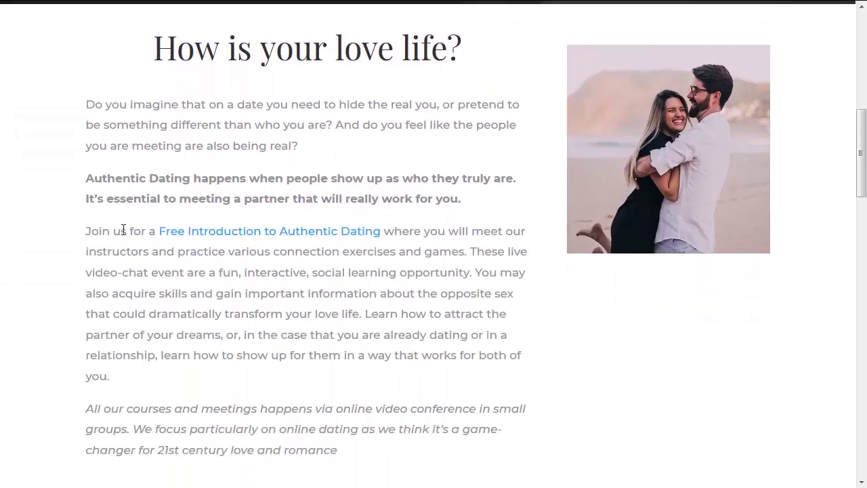
{"action": "scroll", "coordinate": [122, 229], "scroll_direction": "down", "scroll_amount": 2}
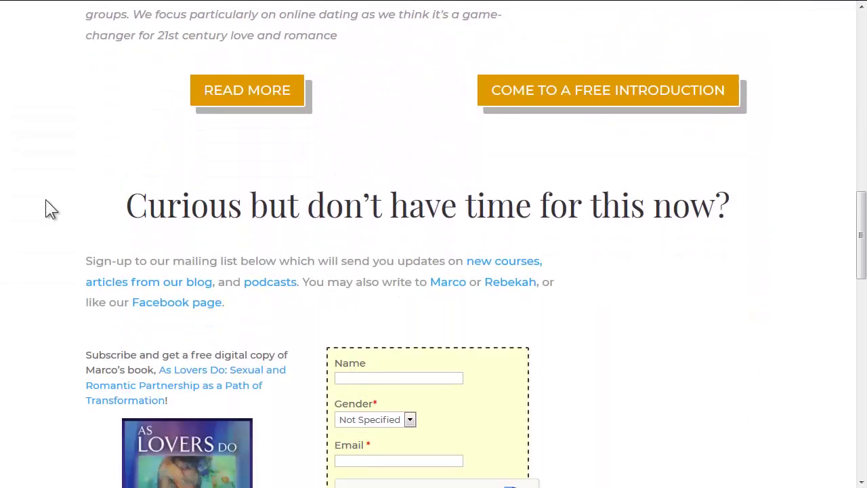
{"action": "scroll", "coordinate": [50, 207], "scroll_direction": "down", "scroll_amount": 2}
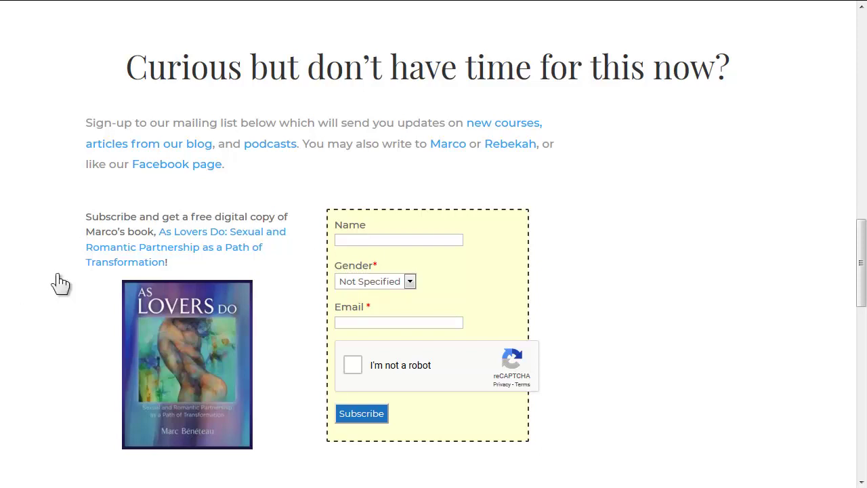
{"action": "scroll", "coordinate": [34, 279], "scroll_direction": "down", "scroll_amount": 2}
{"action": "scroll", "coordinate": [46, 278], "scroll_direction": "down", "scroll_amount": 6}
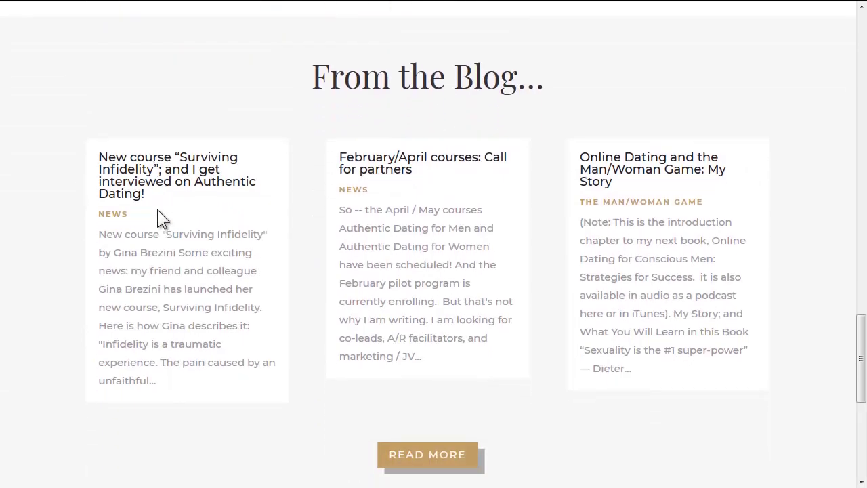
{"action": "scroll", "coordinate": [157, 209], "scroll_direction": "down", "scroll_amount": 5}
{"action": "scroll", "coordinate": [161, 218], "scroll_direction": "down", "scroll_amount": 1}
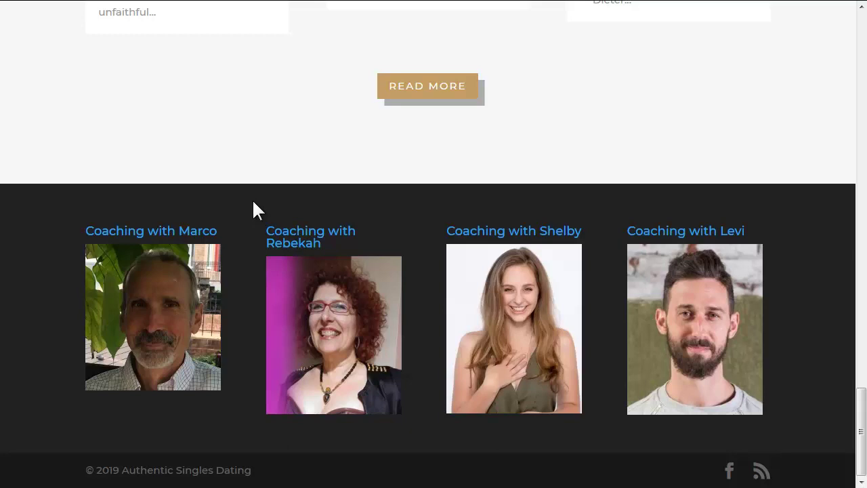
{"action": "scroll", "coordinate": [252, 198], "scroll_direction": "up", "scroll_amount": 15}
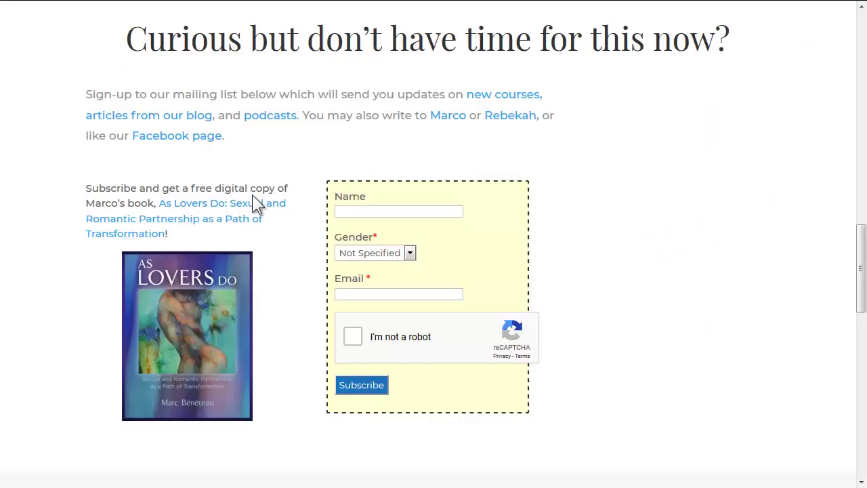
{"action": "scroll", "coordinate": [252, 195], "scroll_direction": "up", "scroll_amount": 10}
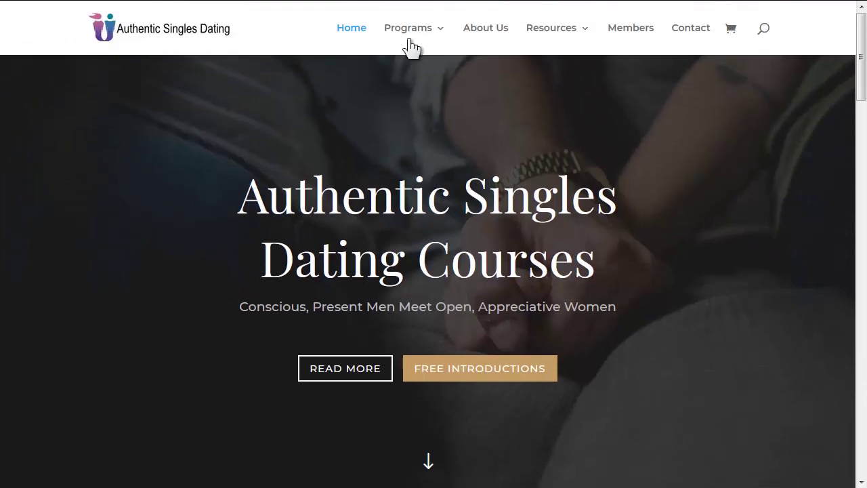
Examine the site's Authentic Dating course page under Programs and its About Us page.
{"action": "mouse_move", "coordinate": [405, 51]}
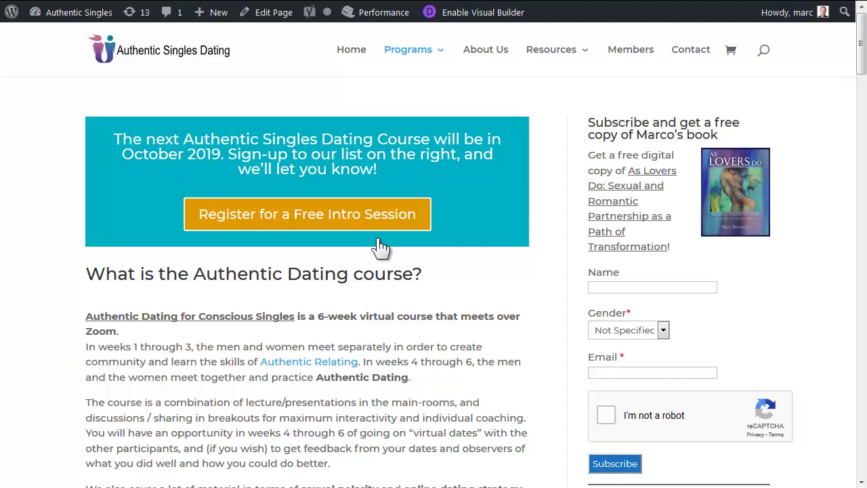
{"action": "scroll", "coordinate": [380, 247], "scroll_direction": "down", "scroll_amount": 1}
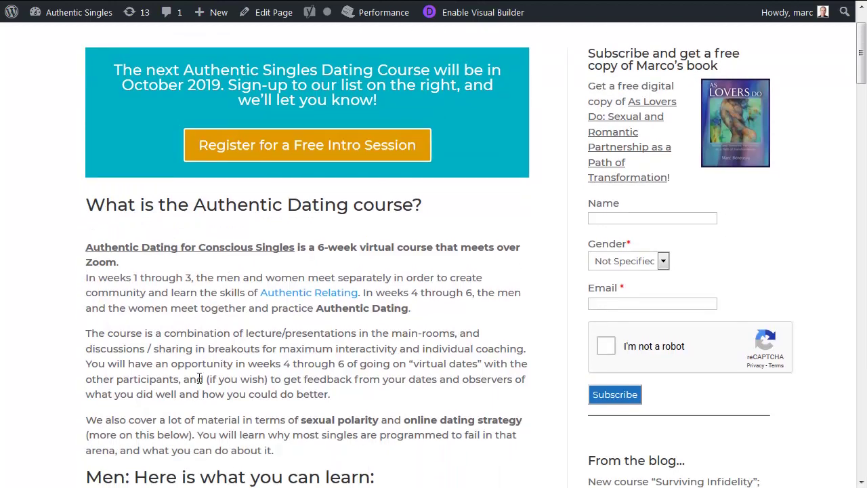
{"action": "scroll", "coordinate": [224, 366], "scroll_direction": "up", "scroll_amount": 1}
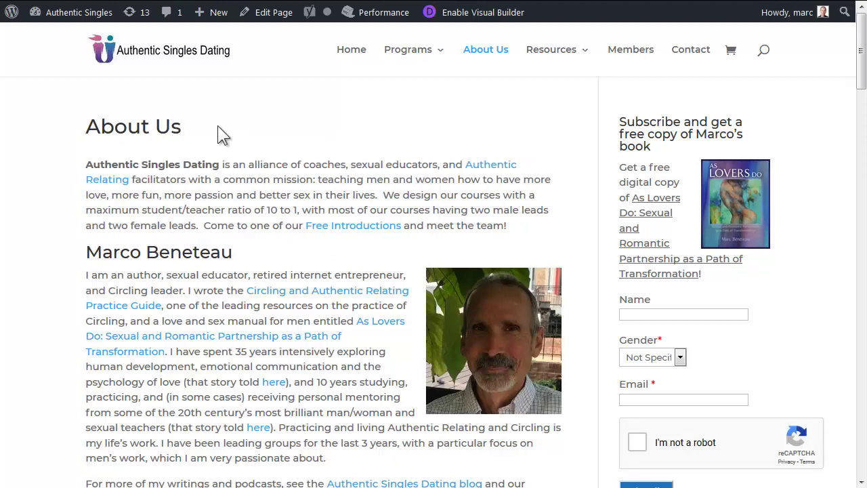
{"action": "scroll", "coordinate": [217, 135], "scroll_direction": "down", "scroll_amount": 3}
{"action": "scroll", "coordinate": [218, 135], "scroll_direction": "up", "scroll_amount": 3}
{"action": "scroll", "coordinate": [217, 129], "scroll_direction": "down", "scroll_amount": 2}
{"action": "scroll", "coordinate": [217, 129], "scroll_direction": "up", "scroll_amount": 2}
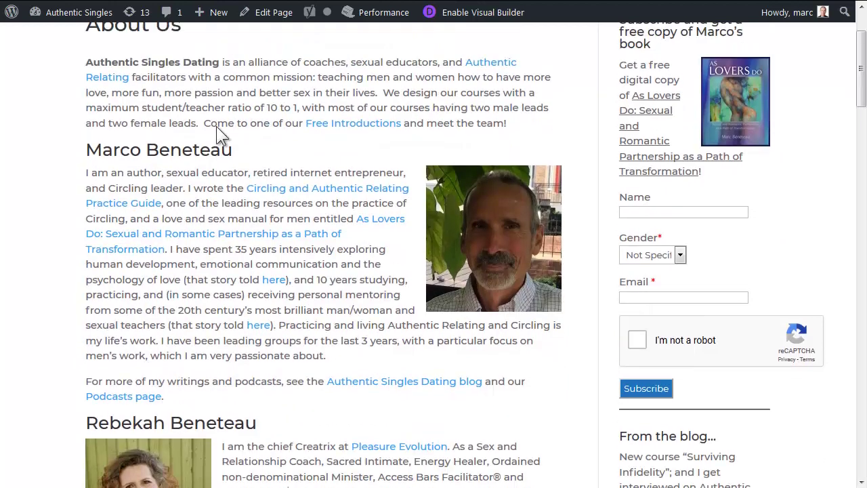
{"action": "left_click", "coordinate": [120, 55]}
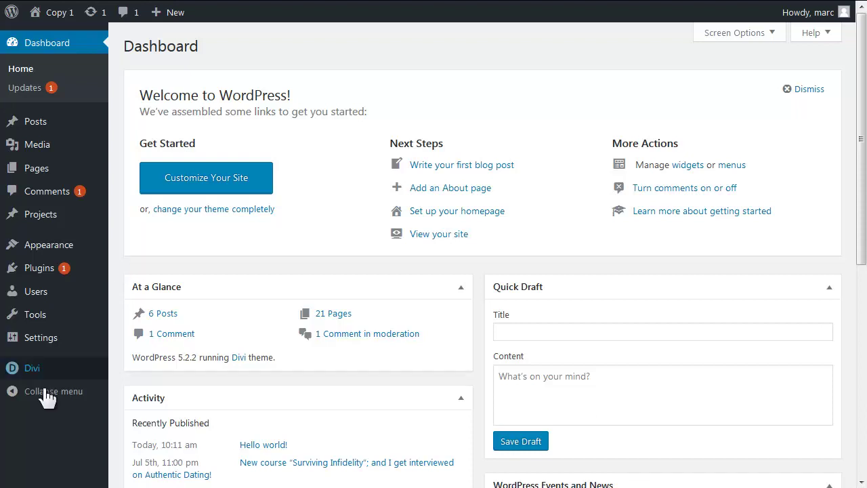
Check the advanced Builder settings in the Divi Theme Options, including the builder experience and classic editor options.
{"action": "mouse_move", "coordinate": [30, 368]}
{"action": "left_click", "coordinate": [145, 369]}
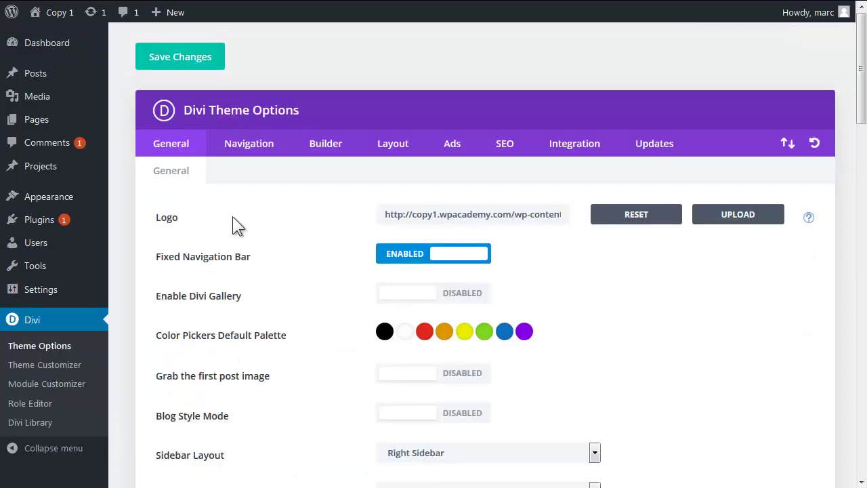
{"action": "left_click", "coordinate": [326, 151]}
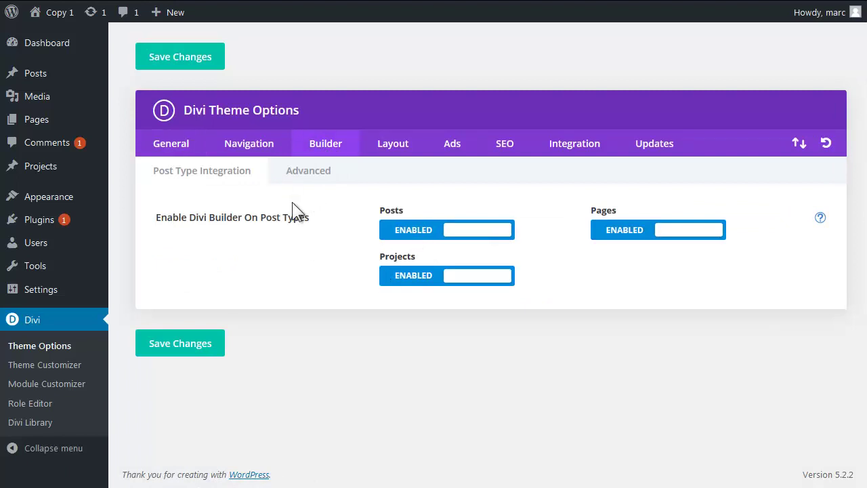
{"action": "left_click", "coordinate": [302, 178]}
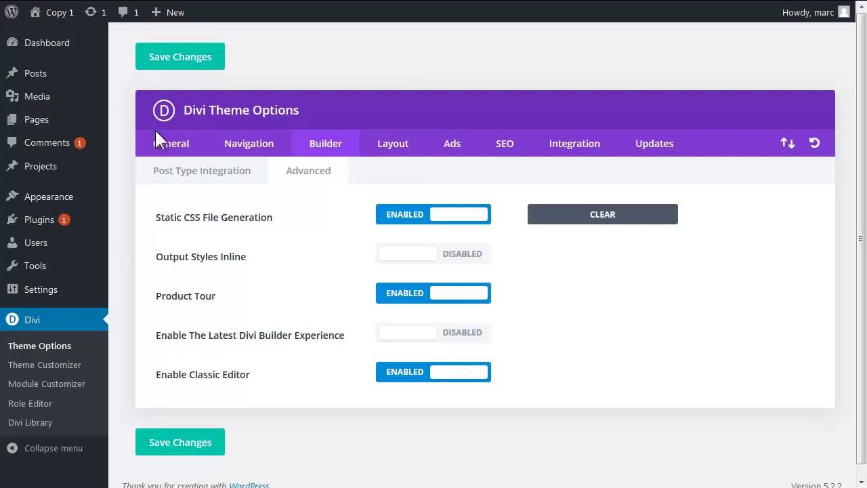
Add a new page and switch it to the Divi Builder.
{"action": "mouse_move", "coordinate": [176, 14]}
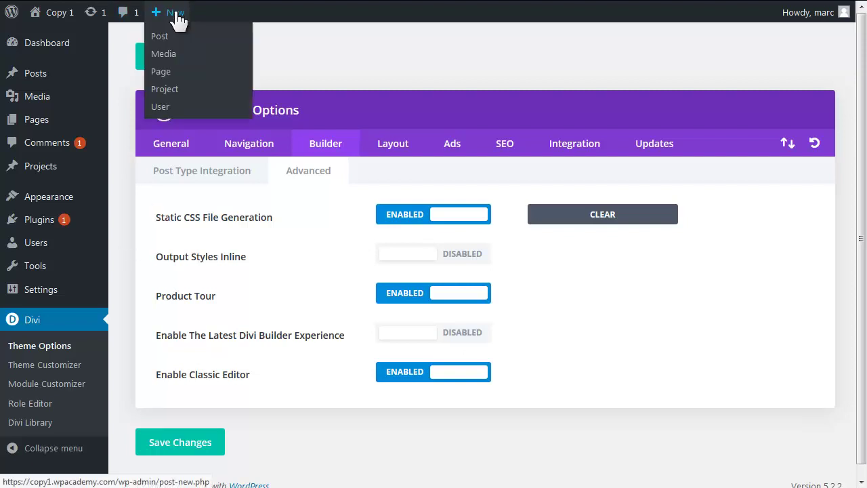
{"action": "left_click", "coordinate": [164, 72]}
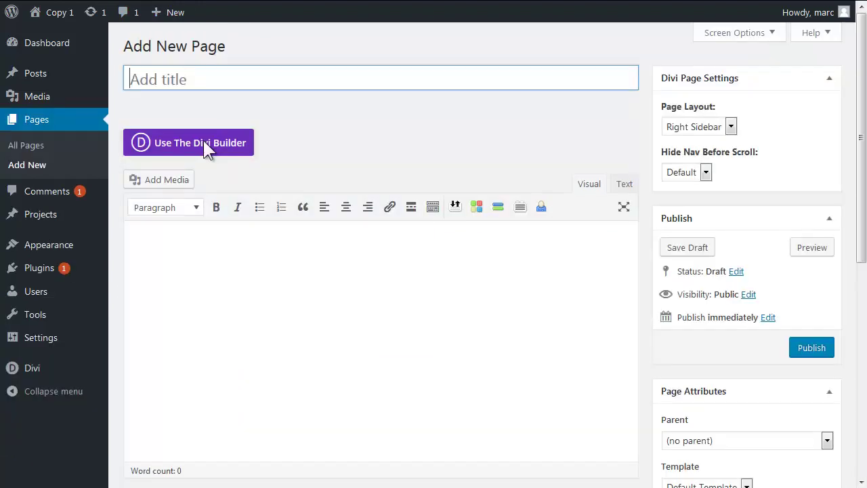
{"action": "left_click", "coordinate": [205, 148]}
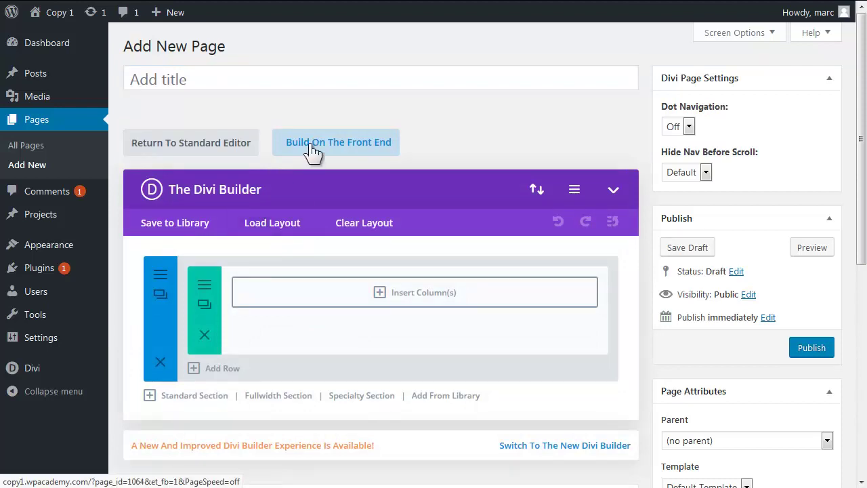
Load the Home layout from the premade Restaurant layout pack into the page, submitting the Elegant Themes subscription authentication.
{"action": "left_click", "coordinate": [275, 226]}
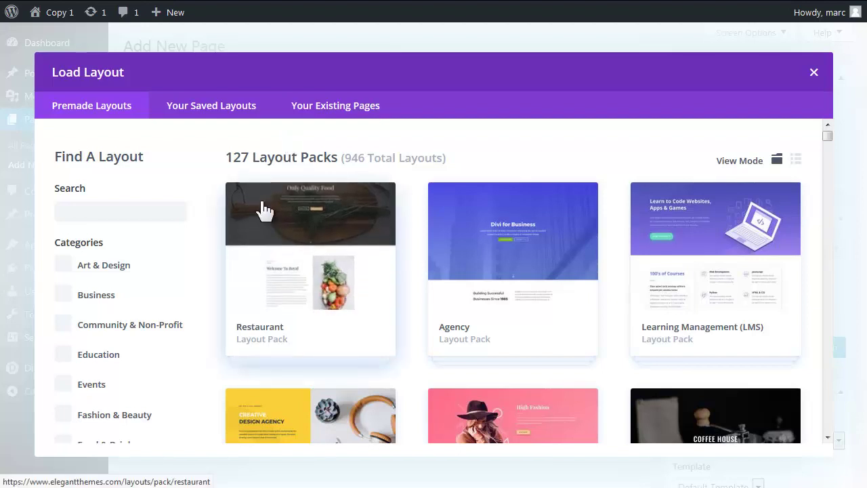
{"action": "left_click", "coordinate": [257, 333]}
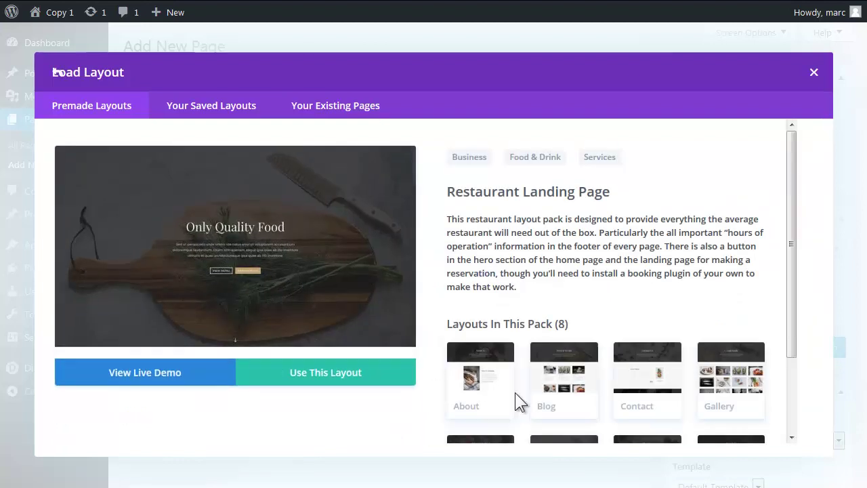
{"action": "scroll", "coordinate": [499, 396], "scroll_direction": "down", "scroll_amount": 2}
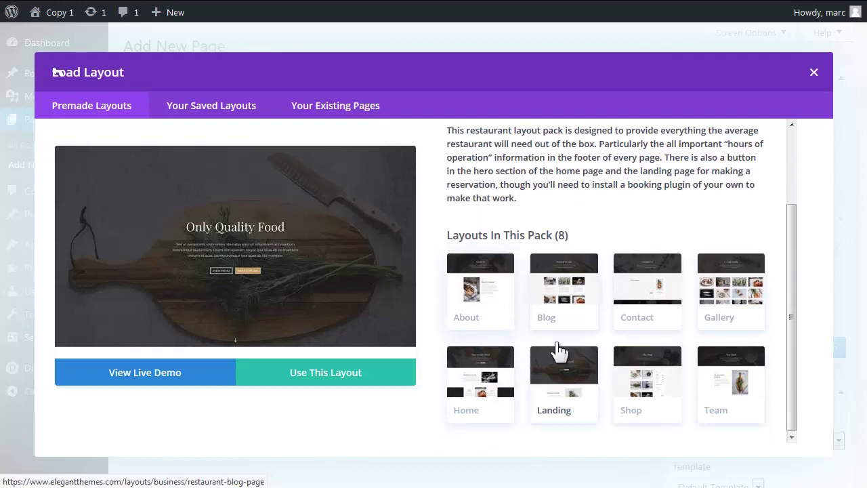
{"action": "left_click", "coordinate": [452, 391]}
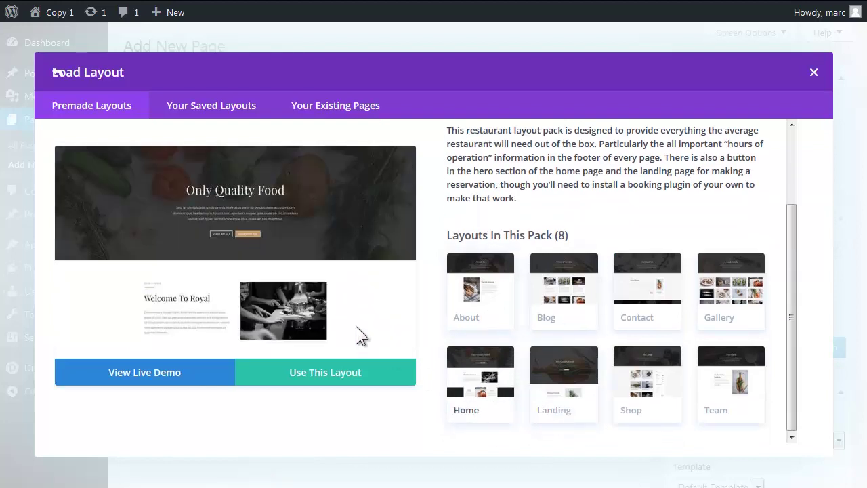
{"action": "scroll", "coordinate": [328, 284], "scroll_direction": "down", "scroll_amount": 3}
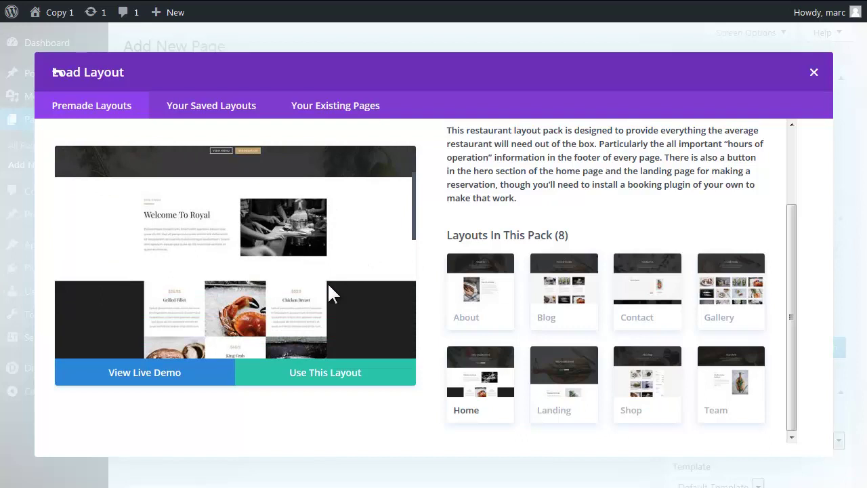
{"action": "scroll", "coordinate": [330, 292], "scroll_direction": "up", "scroll_amount": 5}
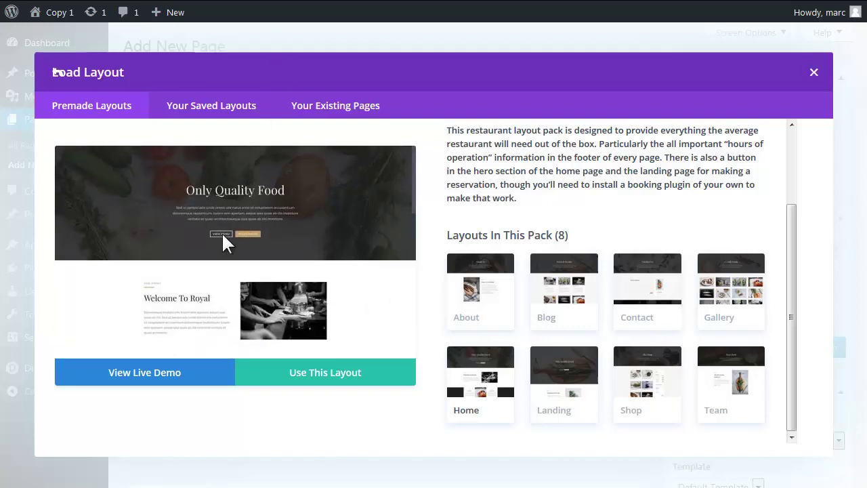
{"action": "scroll", "coordinate": [183, 296], "scroll_direction": "down", "scroll_amount": 3}
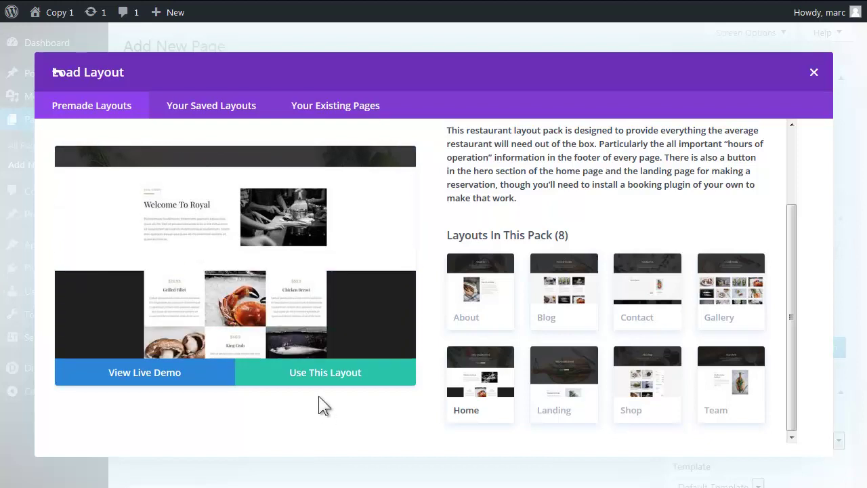
{"action": "left_click", "coordinate": [328, 374]}
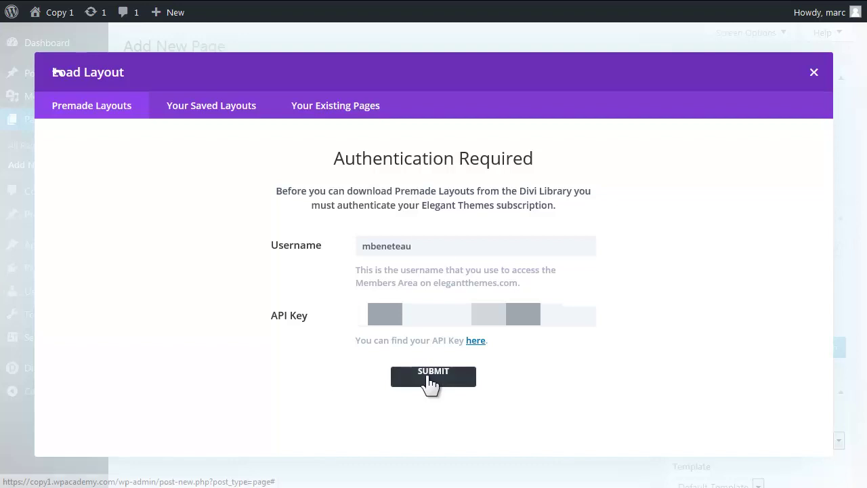
{"action": "left_click", "coordinate": [419, 378]}
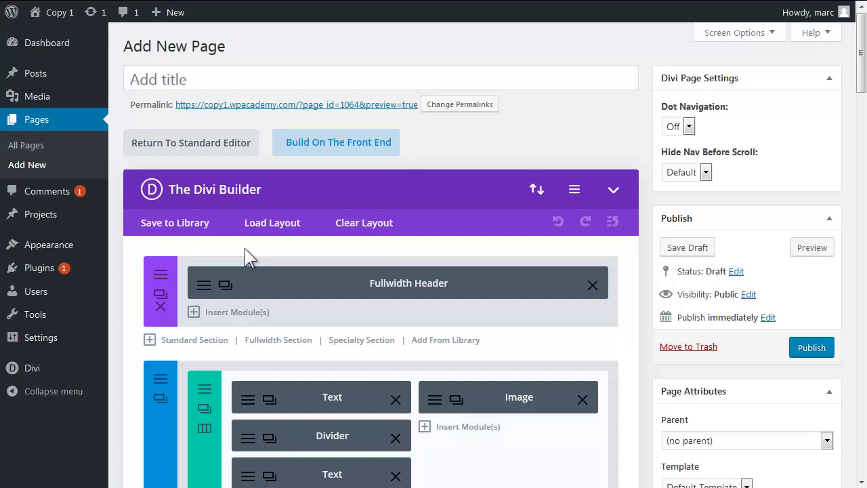
Title the page "Authentic Singles Dating Courses for Men and Women".
{"action": "left_click", "coordinate": [168, 80]}
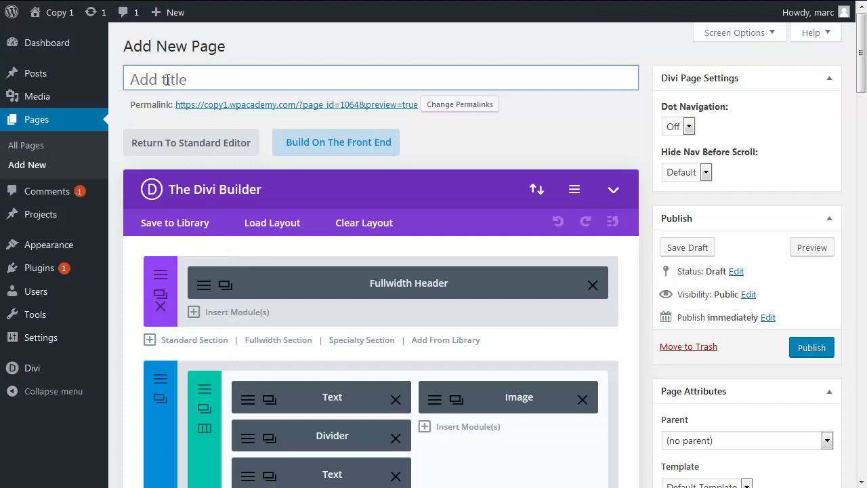
{"action": "type", "text": "Authentic Singles Dating Courses for Men and Women"}
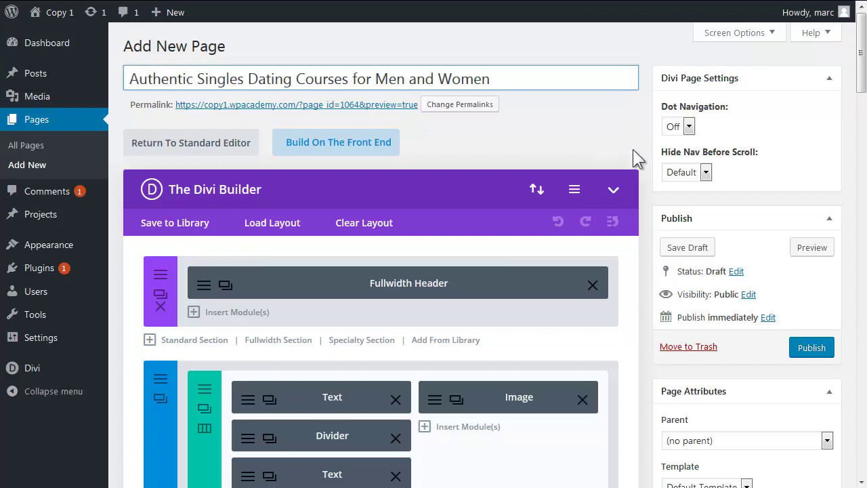
Publish the page and open it for editing on the front end in the Visual Builder.
{"action": "left_click", "coordinate": [810, 353]}
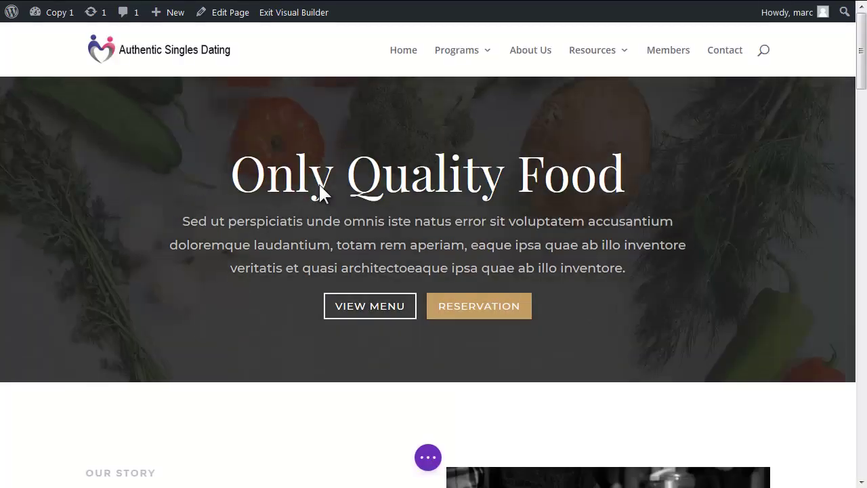
{"action": "mouse_move", "coordinate": [162, 224]}
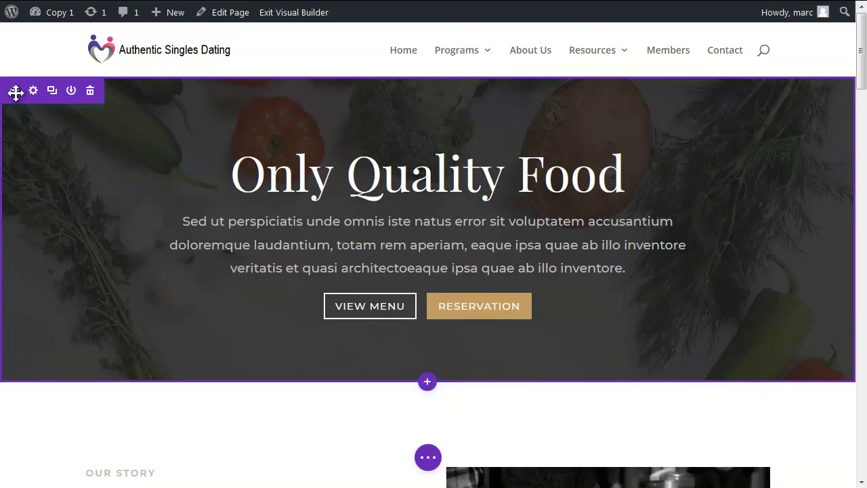
{"action": "mouse_move", "coordinate": [386, 109]}
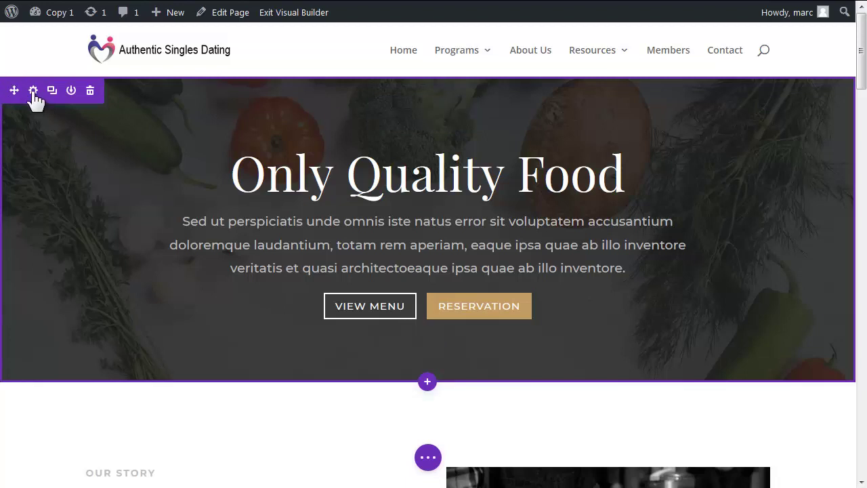
{"action": "mouse_move", "coordinate": [351, 124]}
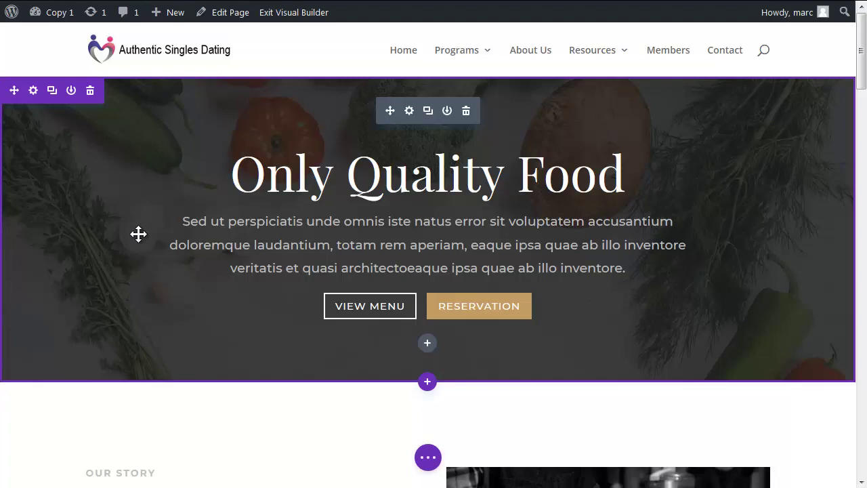
Delete the food price grid, Full Menu button, testimonials and Hours of Operation sections below the Our Story section.
{"action": "scroll", "coordinate": [135, 237], "scroll_direction": "down", "scroll_amount": 2}
{"action": "scroll", "coordinate": [134, 250], "scroll_direction": "down", "scroll_amount": 4}
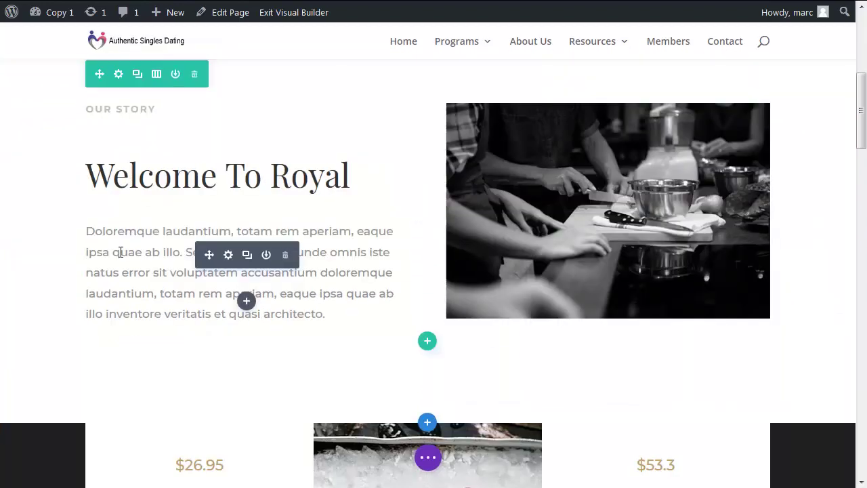
{"action": "scroll", "coordinate": [116, 252], "scroll_direction": "down", "scroll_amount": 2}
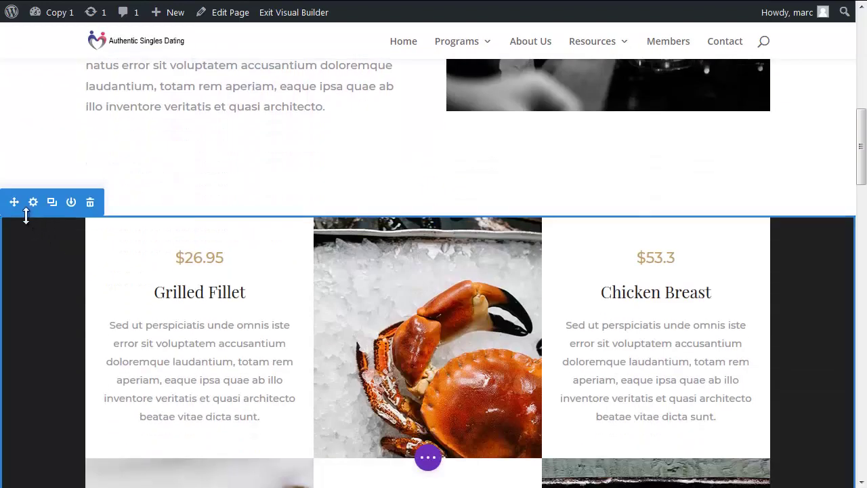
{"action": "left_click", "coordinate": [90, 203]}
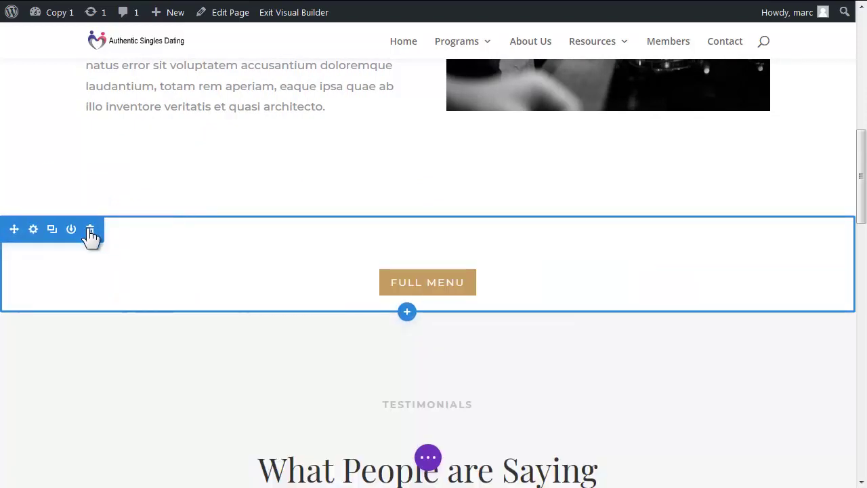
{"action": "left_click", "coordinate": [91, 230]}
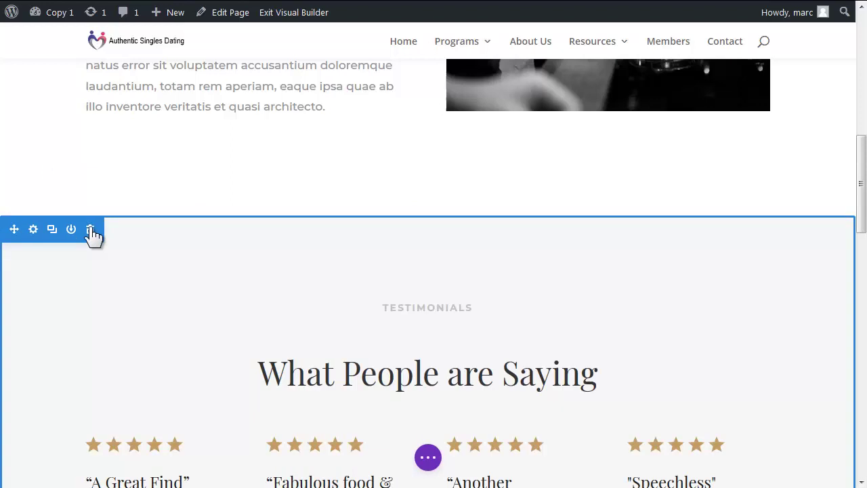
{"action": "left_click", "coordinate": [91, 230]}
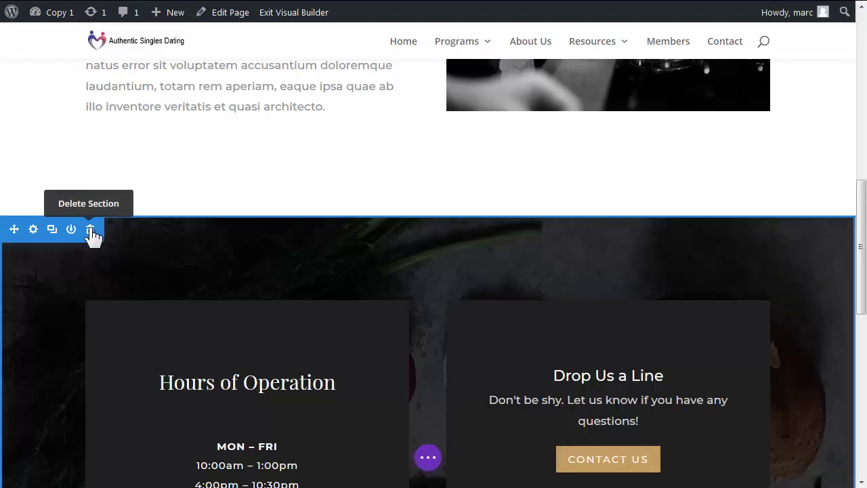
{"action": "left_click", "coordinate": [90, 230]}
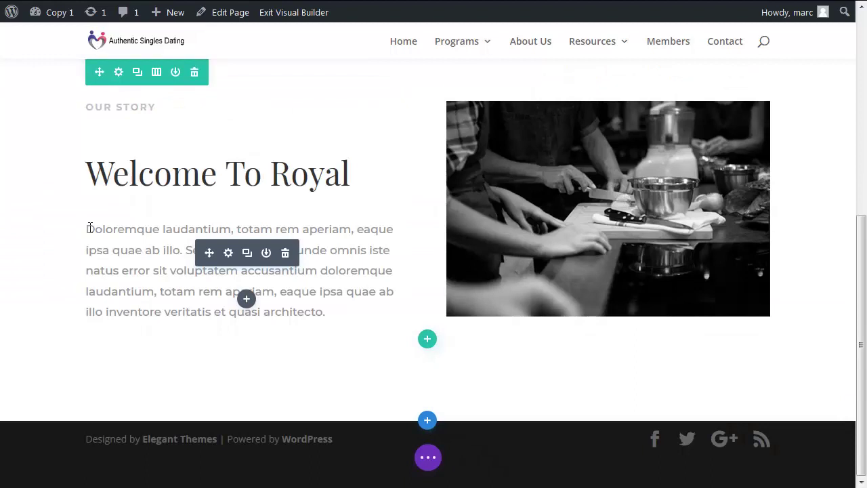
Save the page with only the header and Our Story sections.
{"action": "scroll", "coordinate": [90, 228], "scroll_direction": "up", "scroll_amount": 5}
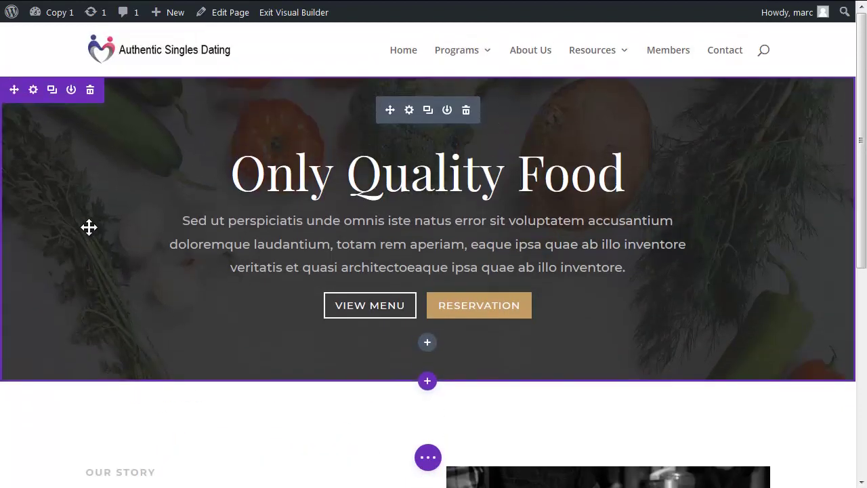
{"action": "left_click", "coordinate": [428, 459]}
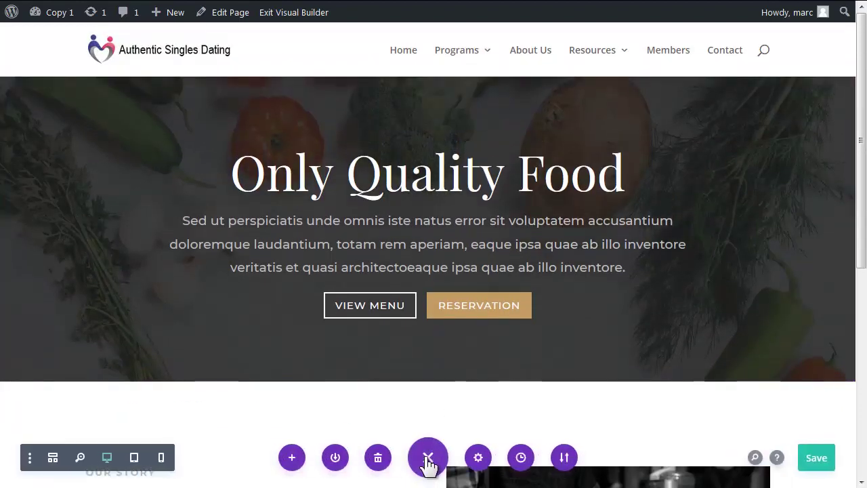
{"action": "left_click", "coordinate": [818, 461]}
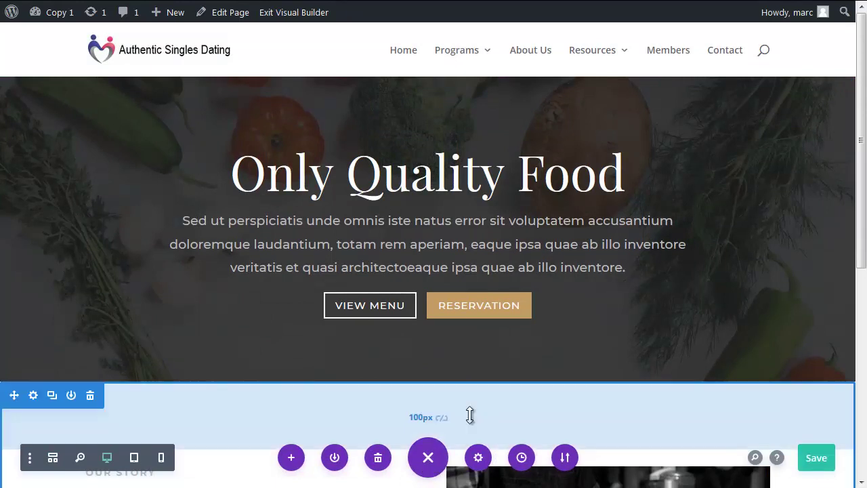
Replace the header title with "Authentic Singles Dating Courses" and its text with "Conscious, Present Men Meet Open, Appreciative Women".
{"action": "left_click", "coordinate": [397, 189]}
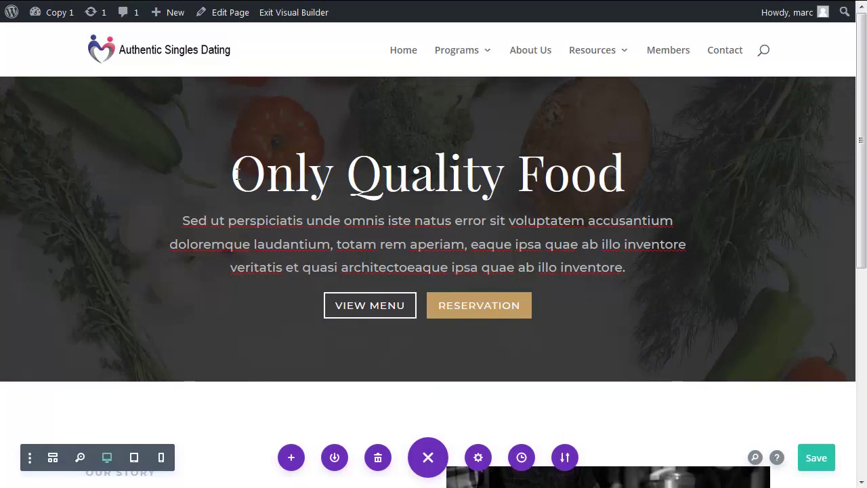
{"action": "left_click_drag", "start_coordinate": [236, 175], "coordinate": [618, 177]}
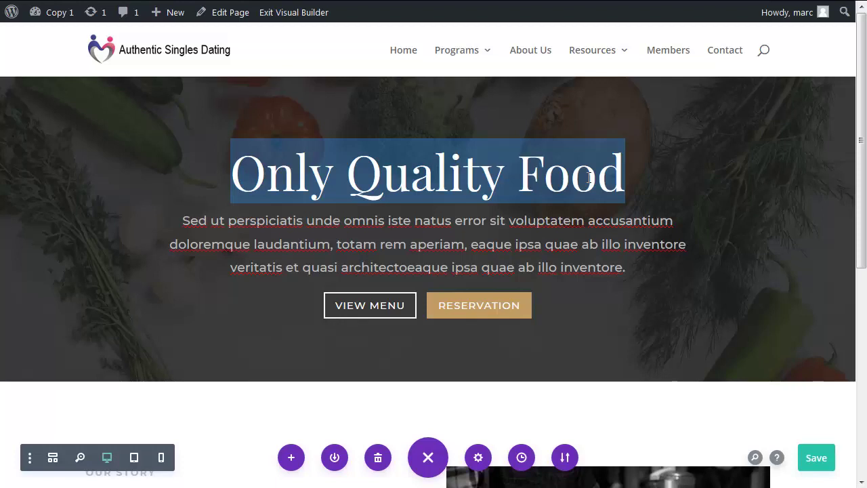
{"action": "type", "text": "Authentic Singles Dating Courses"}
{"action": "left_click_drag", "start_coordinate": [184, 282], "coordinate": [590, 338]}
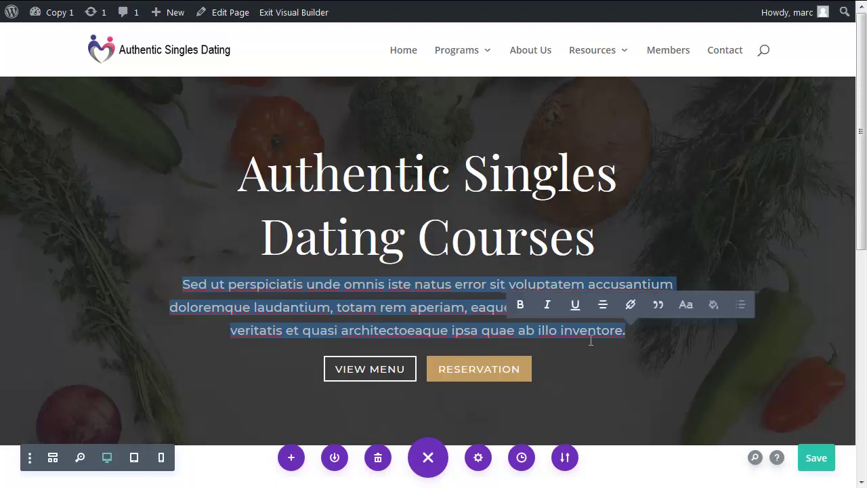
{"action": "type", "text": "Conscious, Present Men Meet Open, Appreciative Women"}
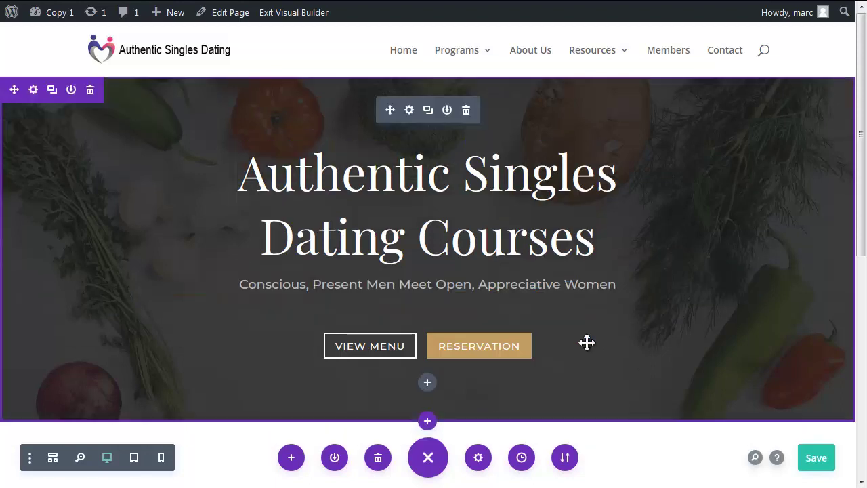
Set the fullwidth header's first button text to "Read More" and the second to "Free Introduction".
{"action": "left_click", "coordinate": [409, 111]}
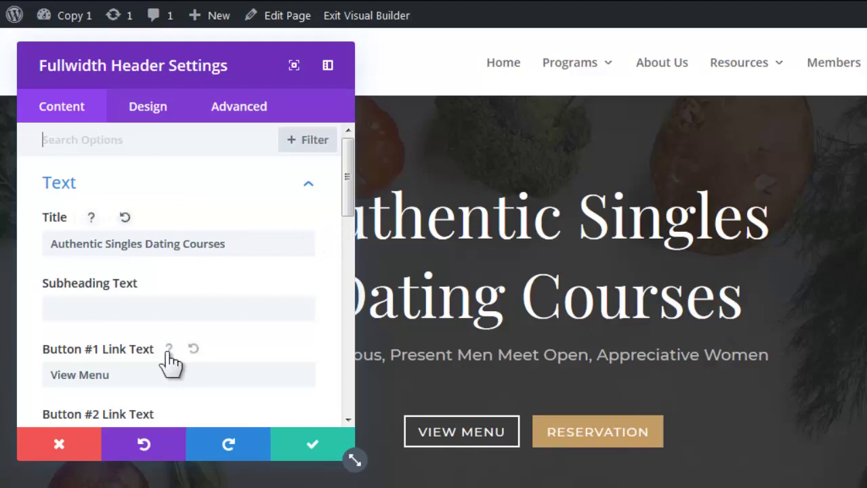
{"action": "scroll", "coordinate": [170, 359], "scroll_direction": "down", "scroll_amount": 3}
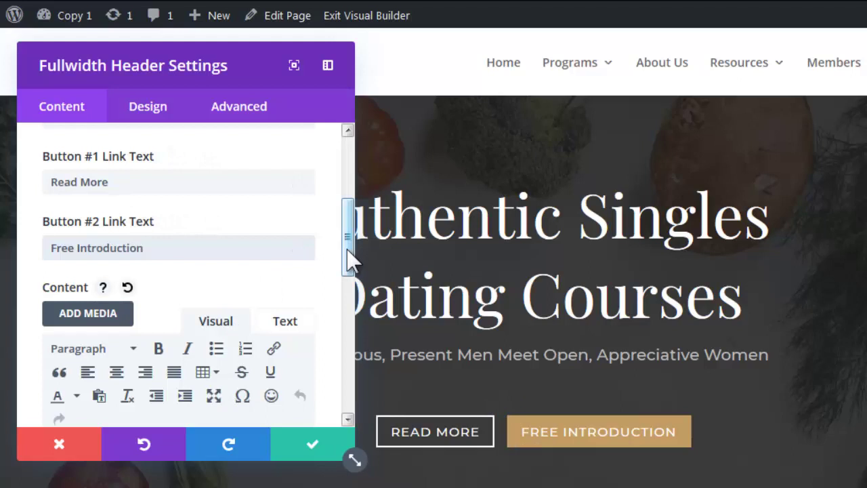
Replace the header's background image with header-1920-1080-1.jpg from the media library and apply the header settings.
{"action": "left_click_drag", "start_coordinate": [348, 257], "coordinate": [344, 371]}
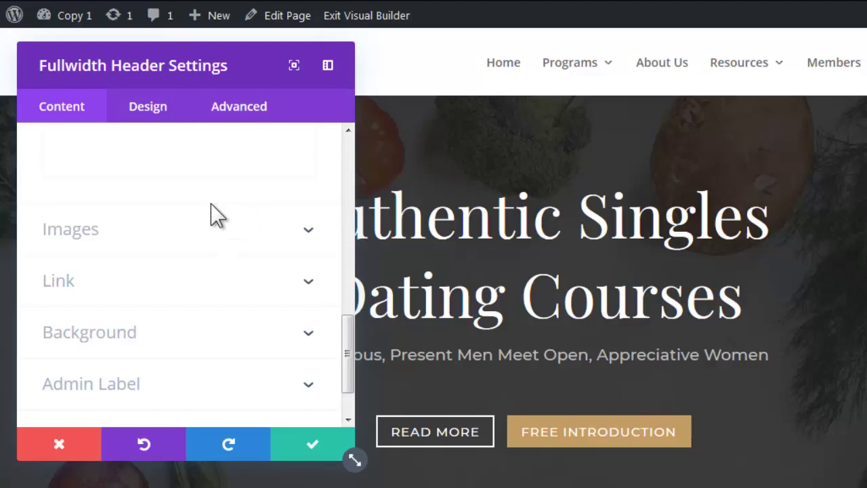
{"action": "left_click", "coordinate": [117, 344]}
{"action": "scroll", "coordinate": [119, 347], "scroll_direction": "up", "scroll_amount": 2}
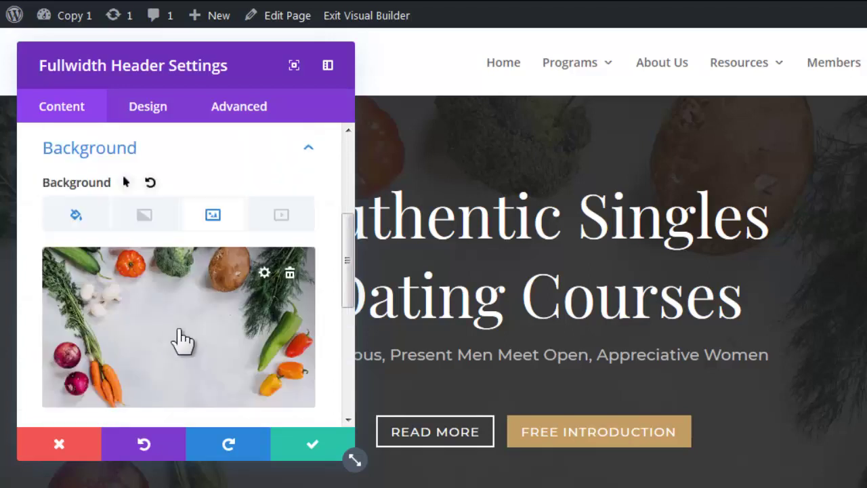
{"action": "left_click", "coordinate": [264, 275]}
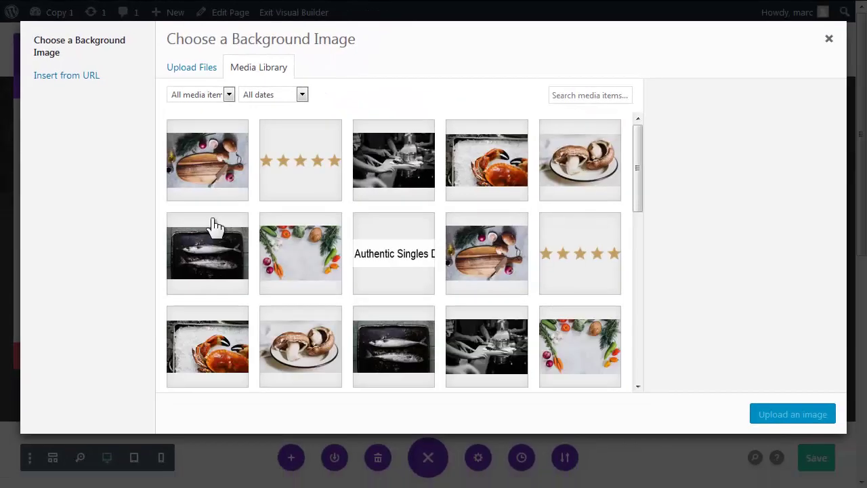
{"action": "scroll", "coordinate": [434, 274], "scroll_direction": "down", "scroll_amount": 5}
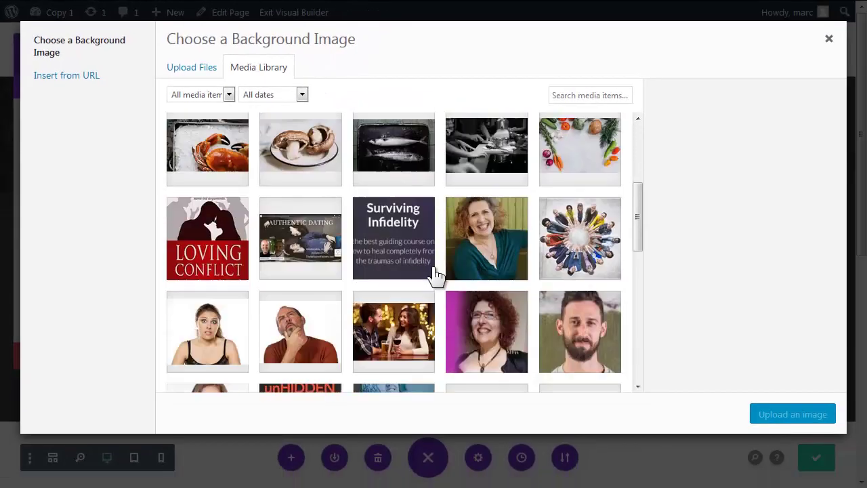
{"action": "scroll", "coordinate": [434, 274], "scroll_direction": "down", "scroll_amount": 2}
{"action": "scroll", "coordinate": [432, 269], "scroll_direction": "down", "scroll_amount": 3}
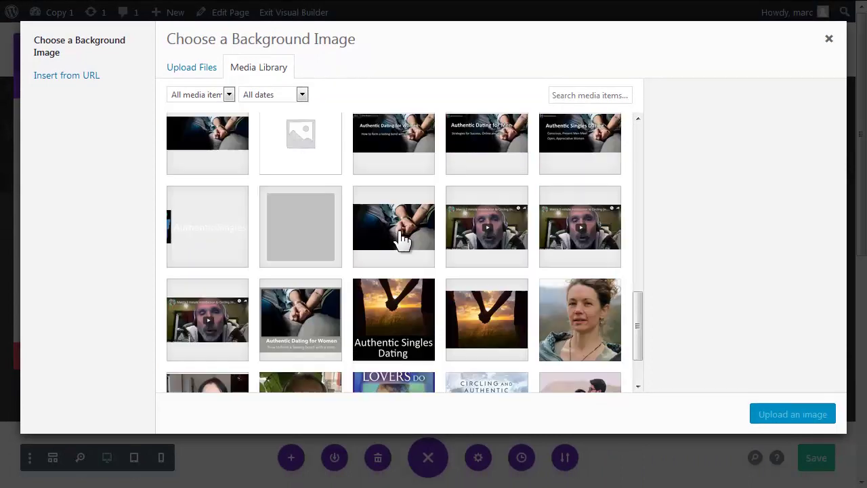
{"action": "left_click", "coordinate": [403, 238]}
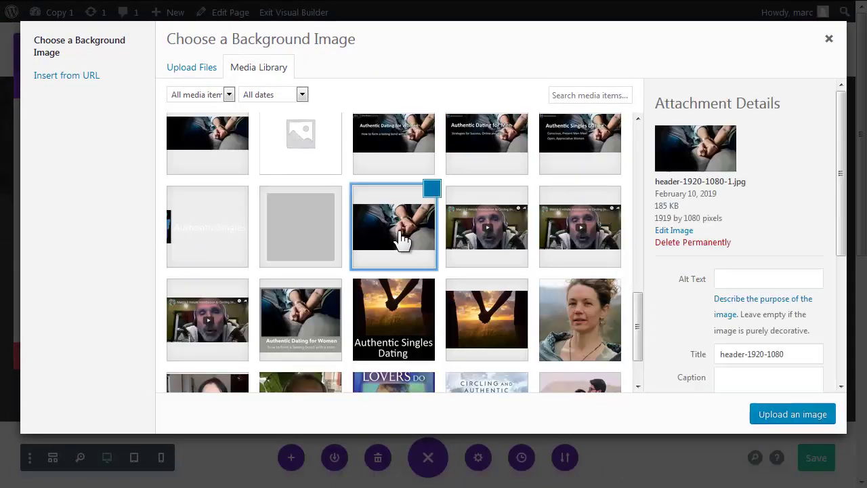
{"action": "left_click", "coordinate": [794, 415]}
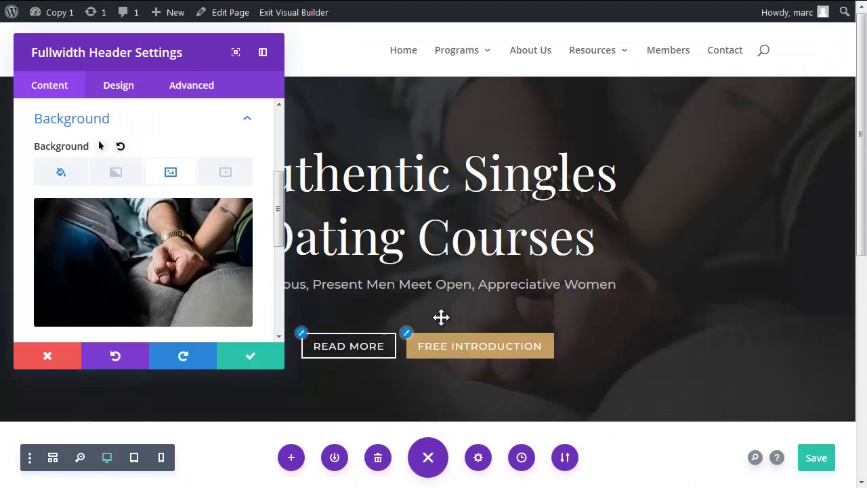
{"action": "left_click", "coordinate": [251, 359]}
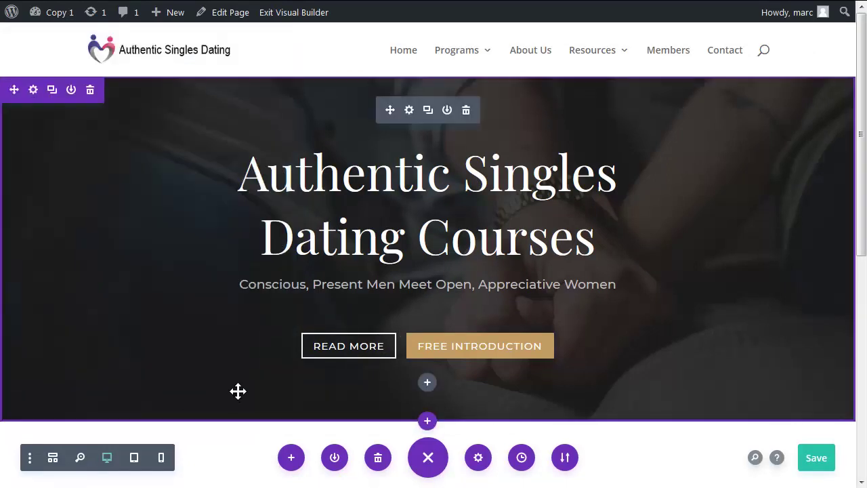
{"action": "left_click", "coordinate": [192, 253]}
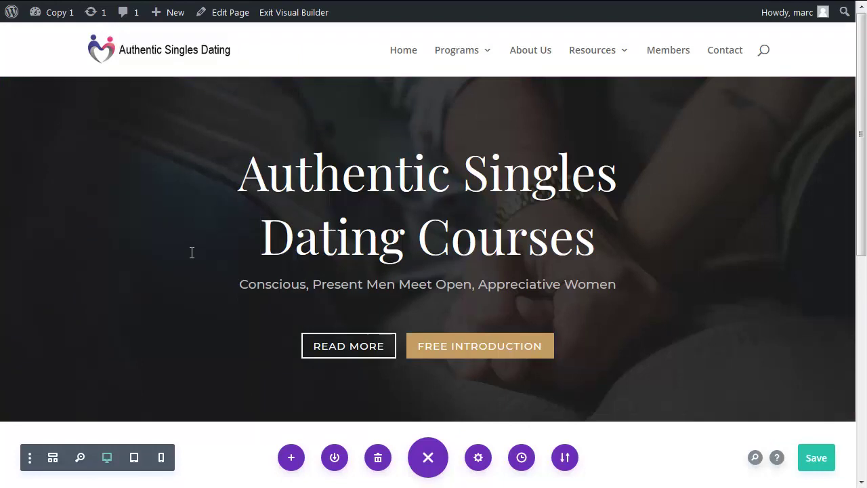
Replace the Our Story heading with "How is your love life?" and its placeholder paragraph with the copied Authentic Dating text.
{"action": "scroll", "coordinate": [192, 253], "scroll_direction": "down", "scroll_amount": 5}
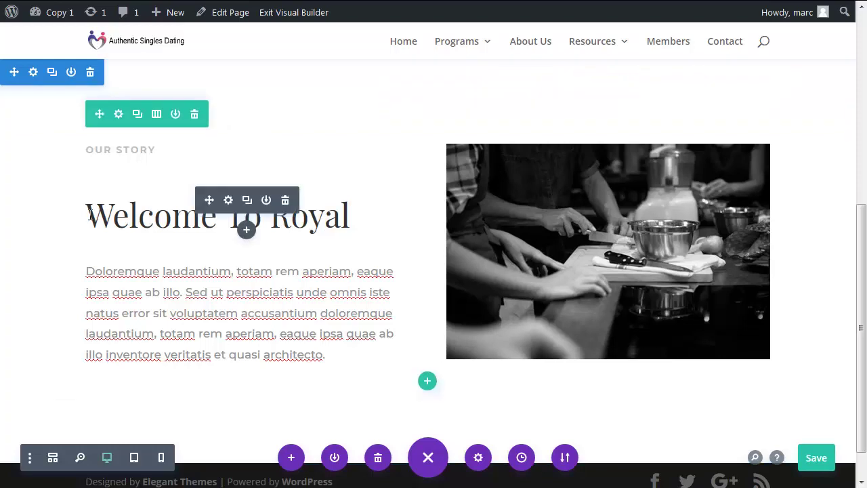
{"action": "left_click_drag", "start_coordinate": [120, 216], "coordinate": [354, 217]}
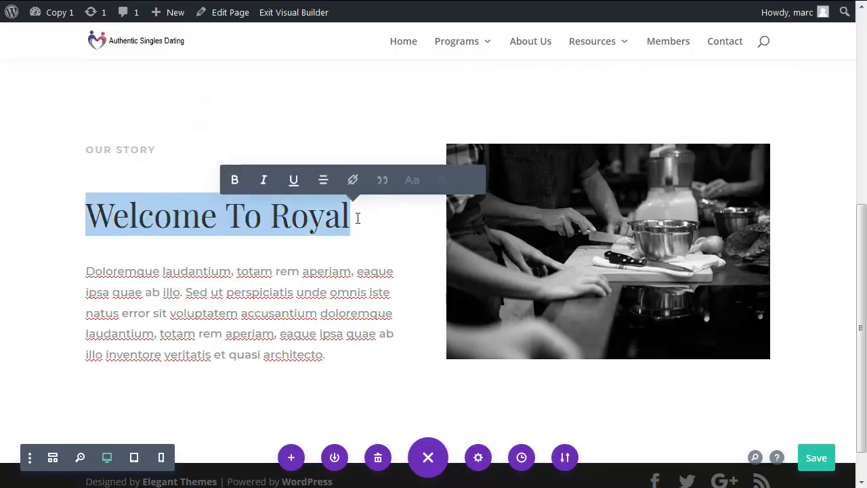
{"action": "type", "text": "How is your love life?"}
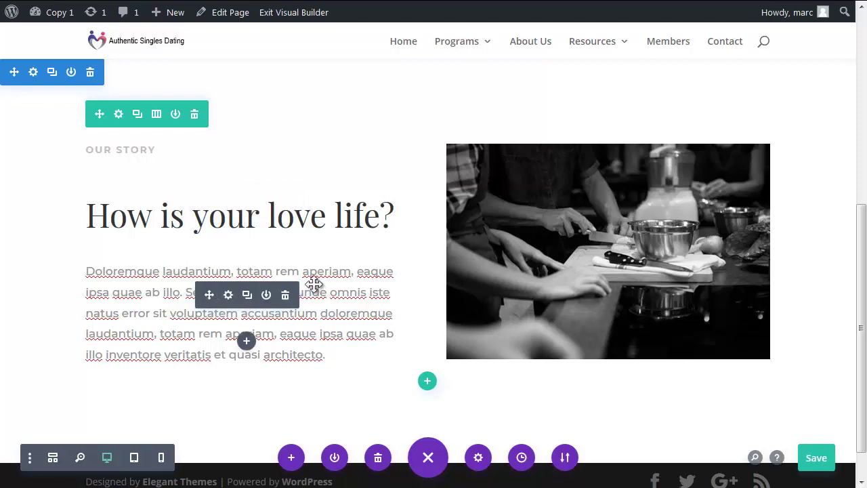
{"action": "left_click_drag", "start_coordinate": [87, 272], "coordinate": [345, 360]}
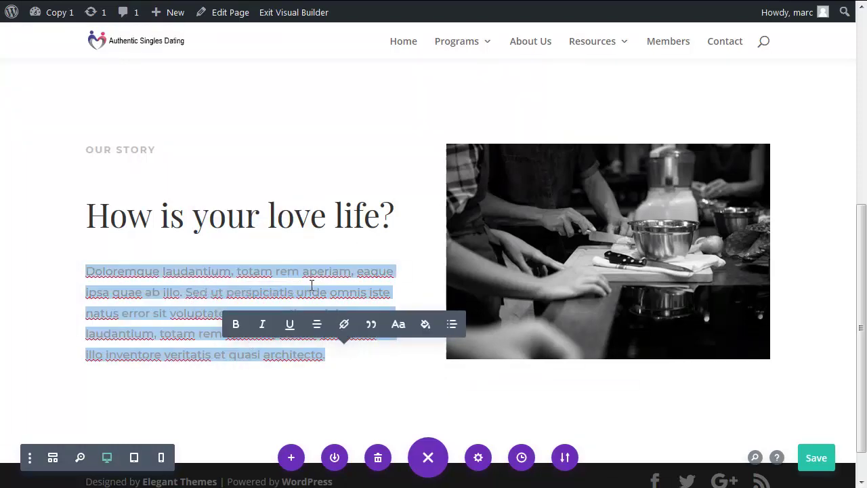
{"action": "key", "text": "ctrl+v"}
Replace the kitchen image beside the "How is your love life?" text with the embracing couple photo from the media library and apply it.
{"action": "scroll", "coordinate": [319, 271], "scroll_direction": "up", "scroll_amount": 3}
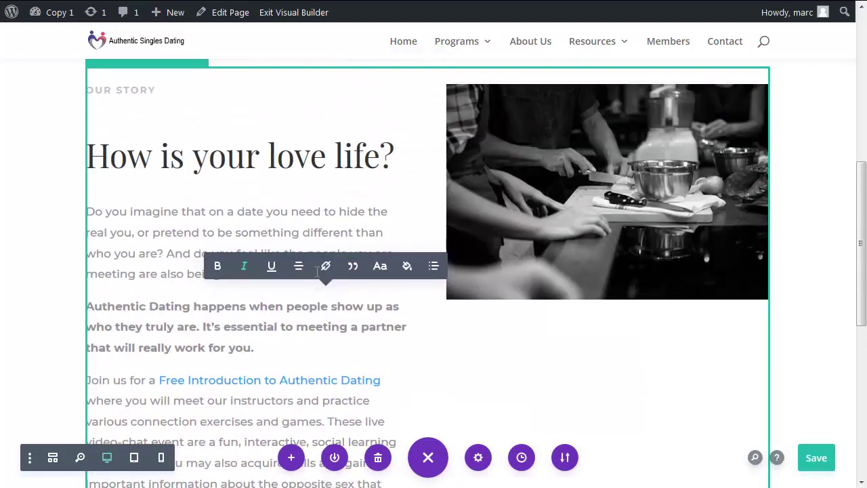
{"action": "mouse_move", "coordinate": [661, 162]}
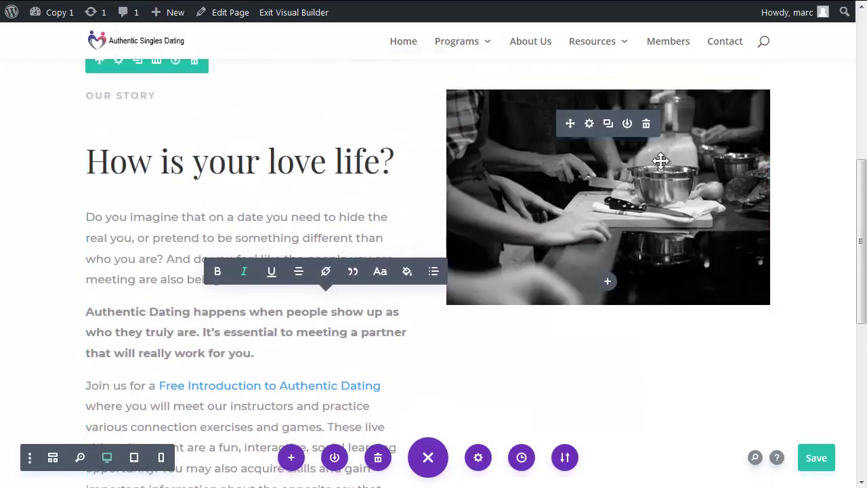
{"action": "left_click", "coordinate": [590, 125]}
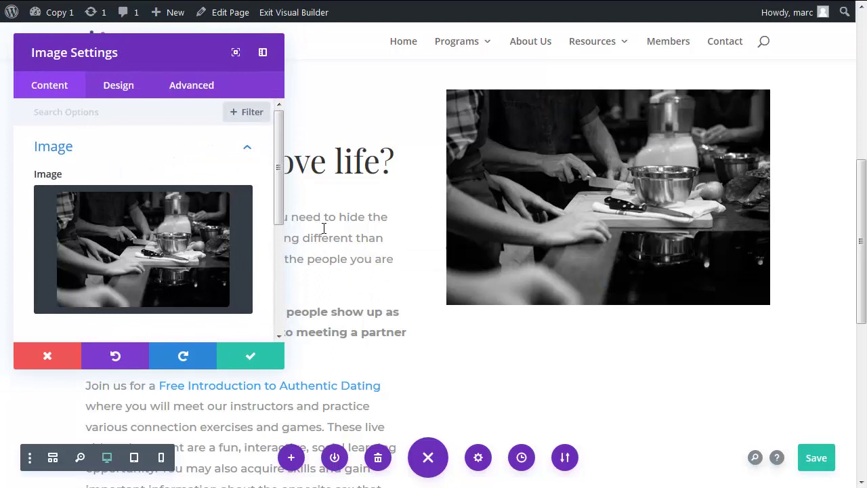
{"action": "left_click", "coordinate": [155, 235]}
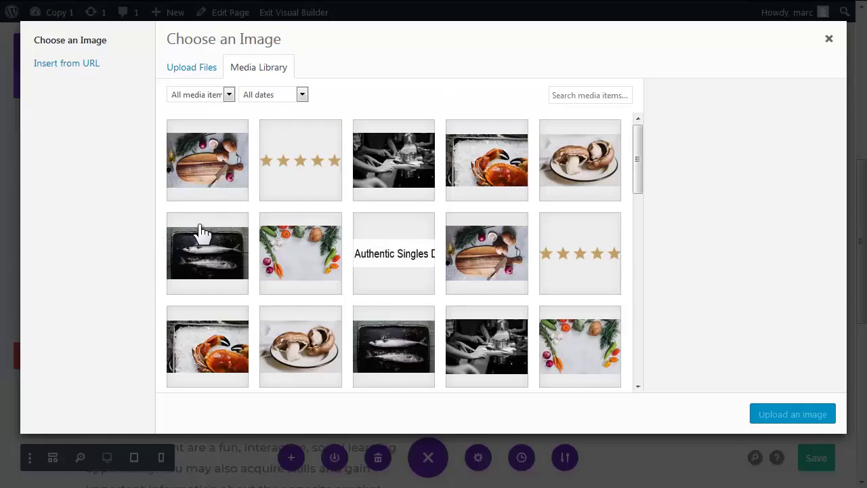
{"action": "scroll", "coordinate": [591, 362], "scroll_direction": "down", "scroll_amount": 10}
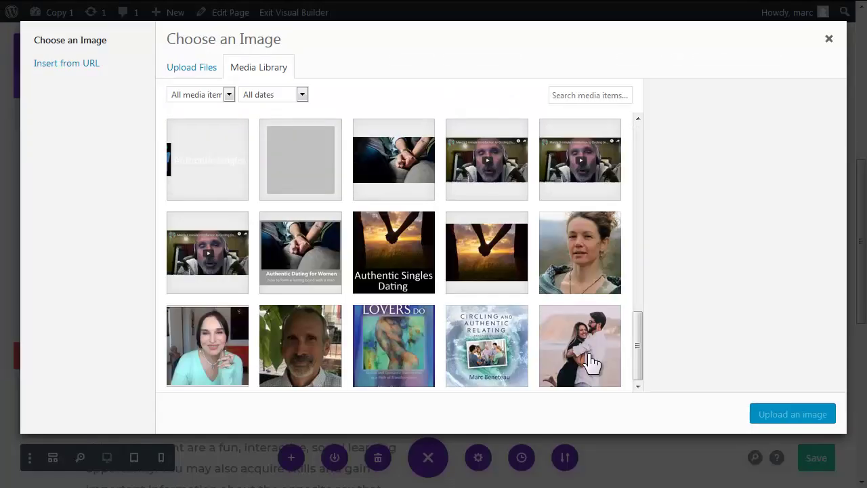
{"action": "left_click", "coordinate": [592, 362]}
{"action": "left_click", "coordinate": [762, 413]}
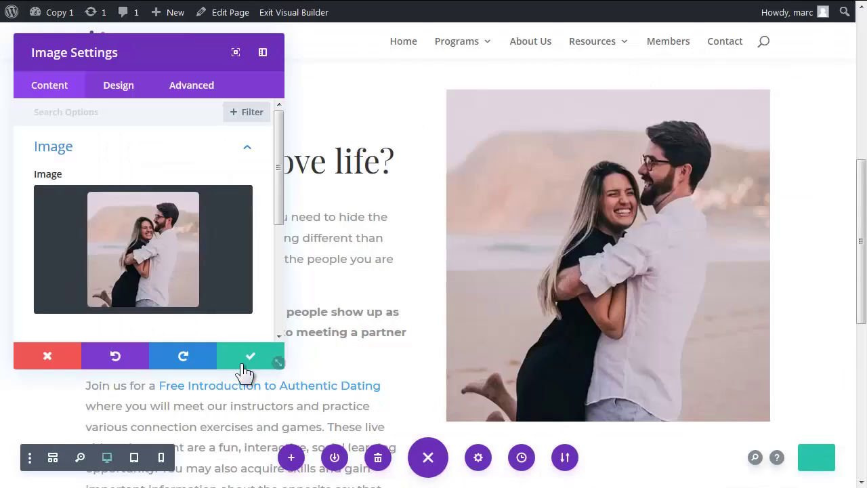
{"action": "left_click", "coordinate": [251, 359]}
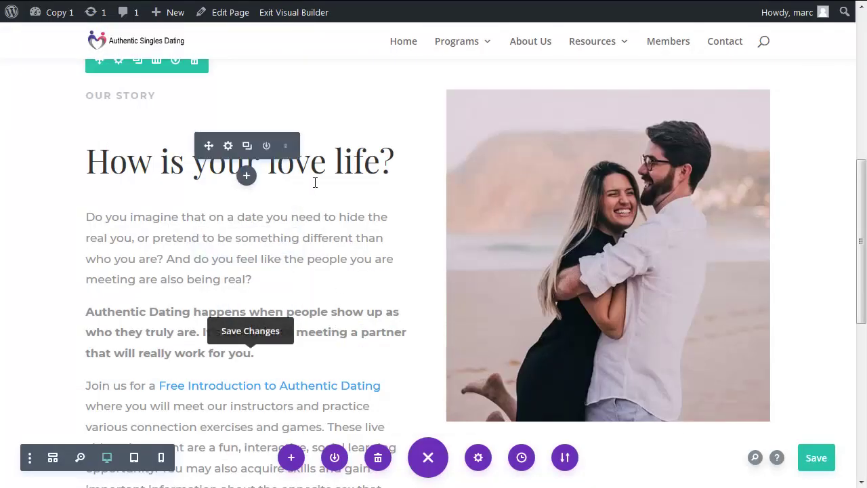
Save the page, exit the visual builder and open the page in the backend editor.
{"action": "left_click", "coordinate": [818, 460]}
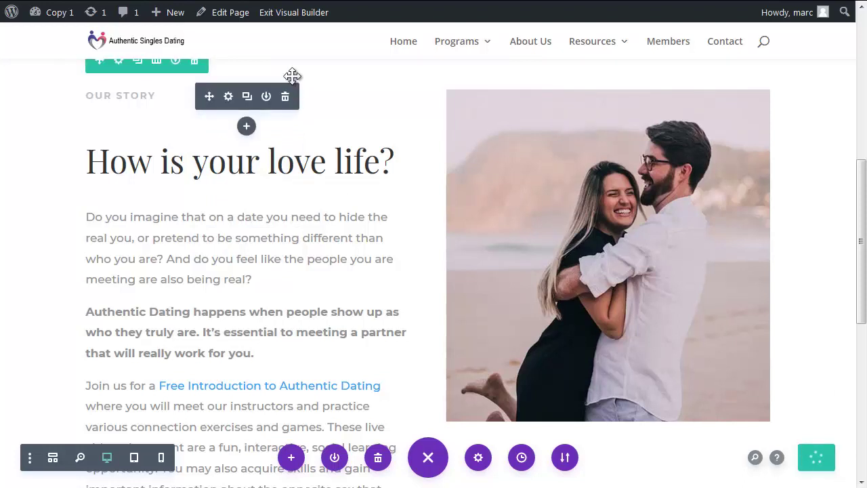
{"action": "left_click", "coordinate": [281, 17]}
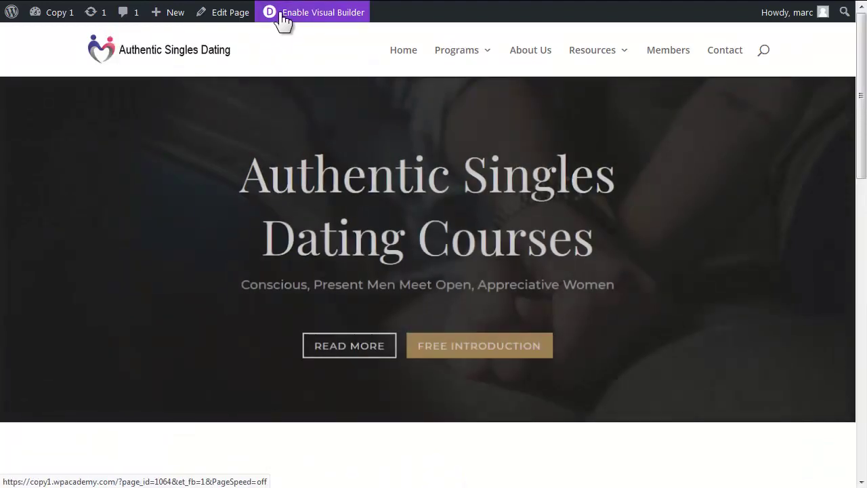
{"action": "left_click", "coordinate": [227, 14]}
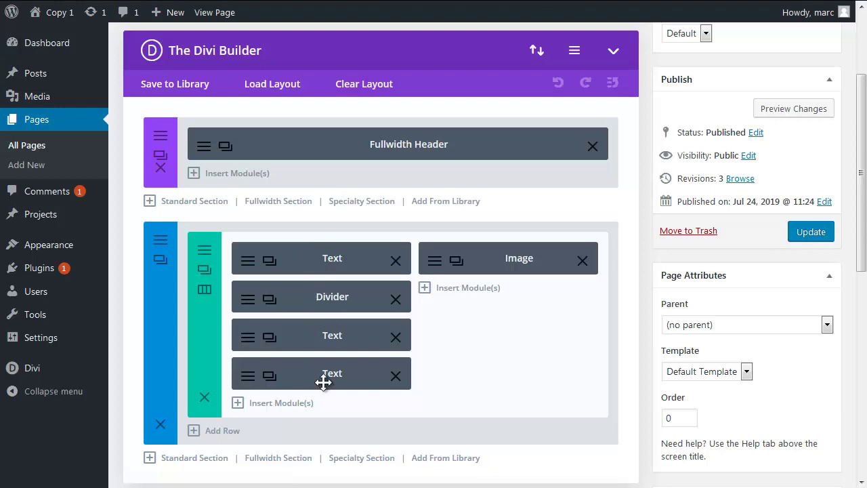
Review the body text module's content in the backend builder, close it unedited and update the page.
{"action": "left_click", "coordinate": [248, 380]}
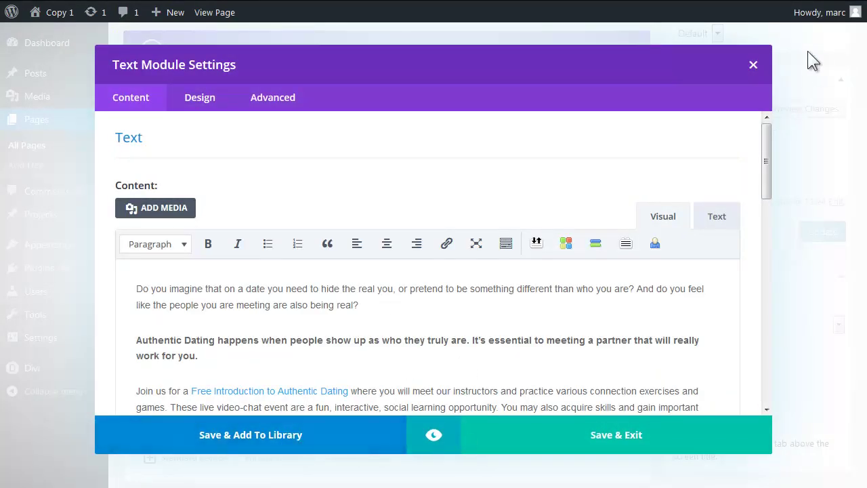
{"action": "left_click", "coordinate": [755, 66]}
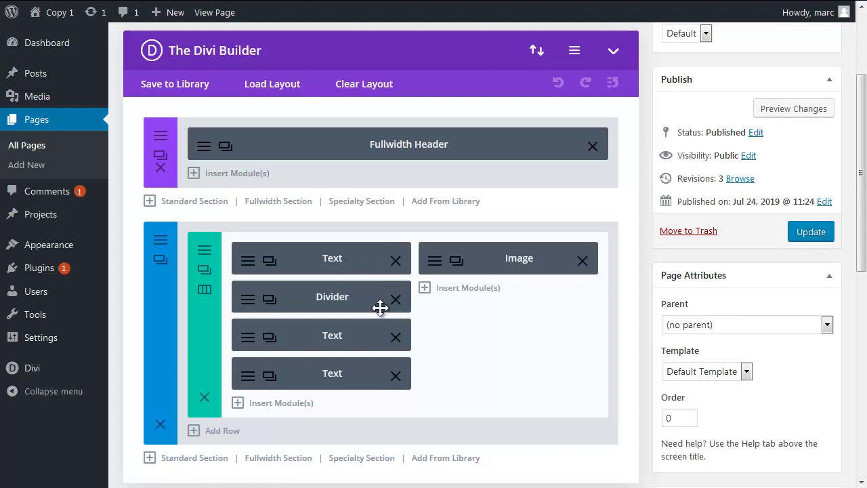
{"action": "left_click", "coordinate": [811, 232]}
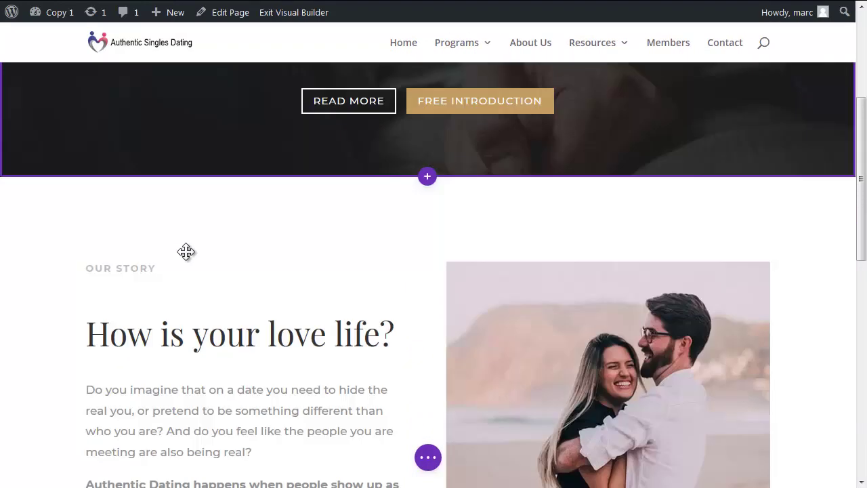
Delete the "Our Story" text module and the divider above the "How is your love life?" heading.
{"action": "scroll", "coordinate": [187, 251], "scroll_direction": "down", "scroll_amount": 1}
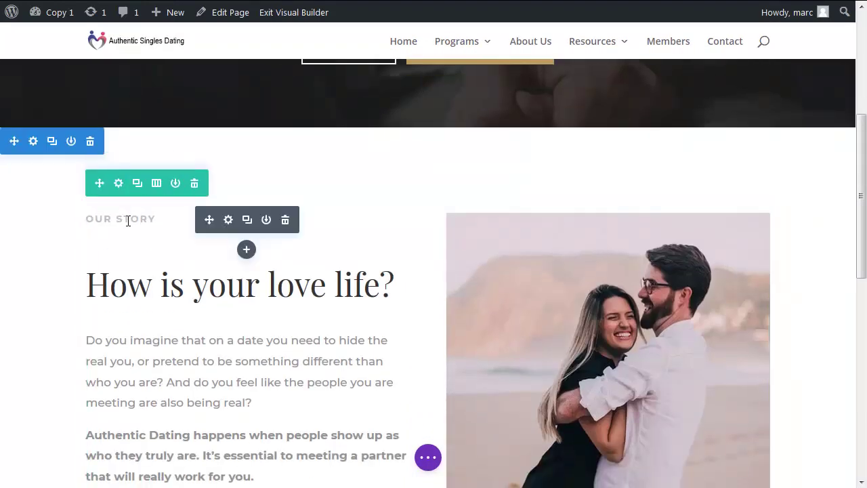
{"action": "left_click", "coordinate": [285, 220]}
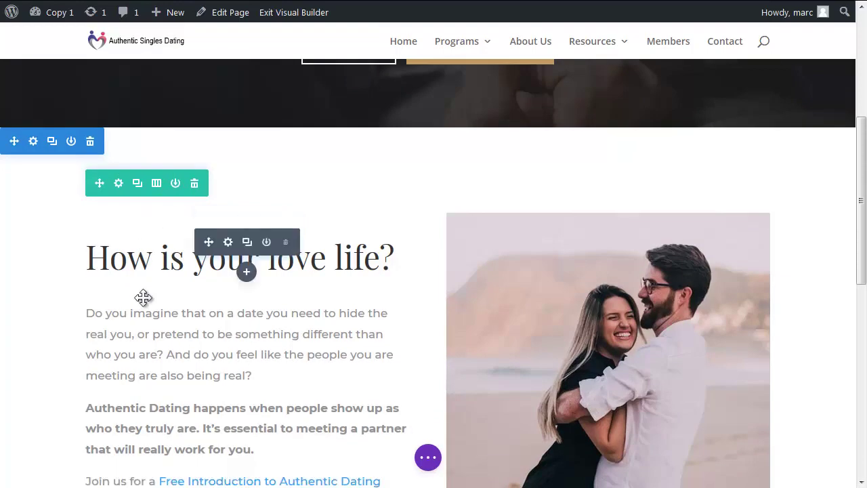
{"action": "left_click", "coordinate": [428, 459]}
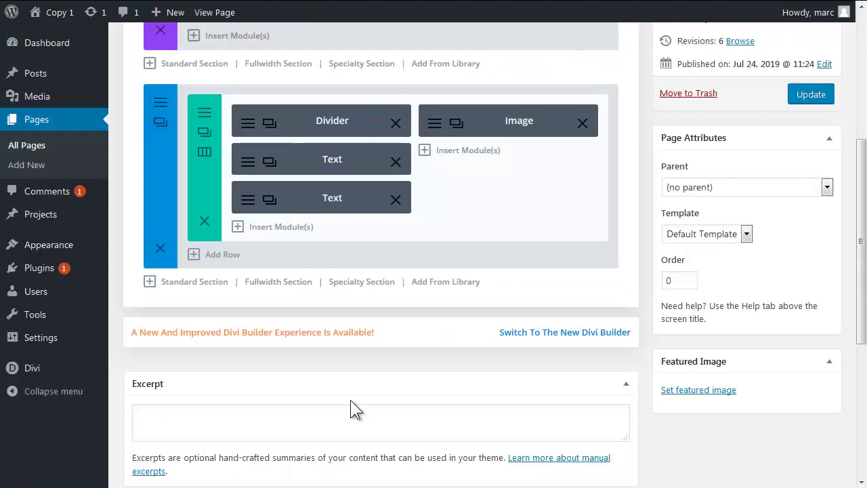
{"action": "left_click", "coordinate": [396, 124]}
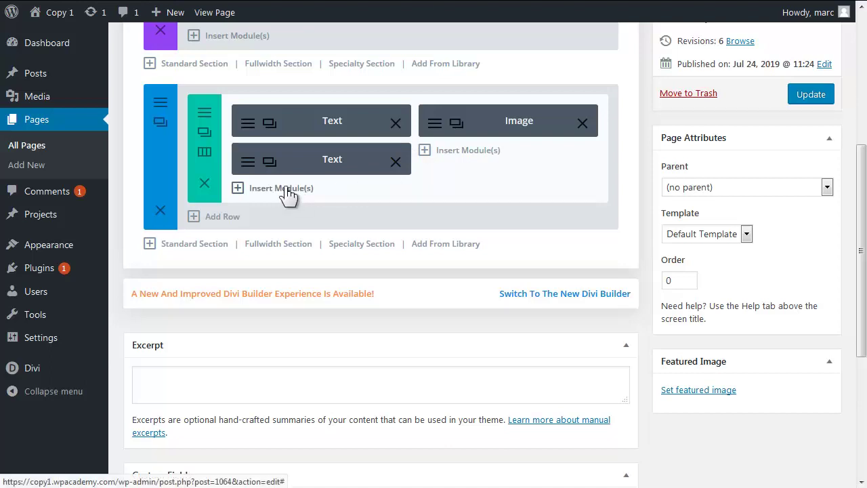
Change the love life row's column structure to 2/3 + 1/3 and update the page.
{"action": "left_click", "coordinate": [205, 155]}
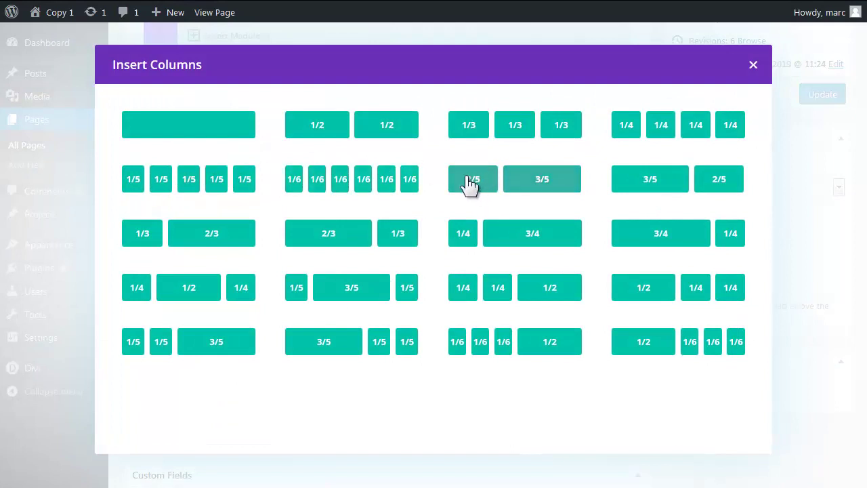
{"action": "left_click", "coordinate": [348, 233]}
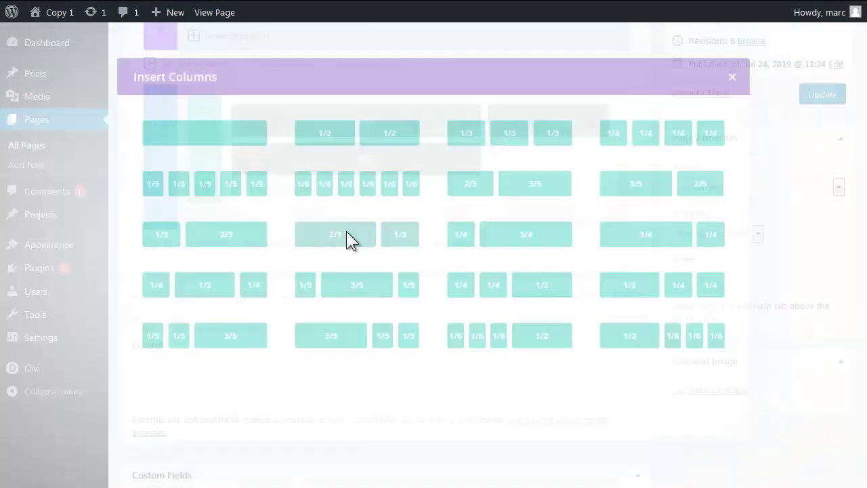
{"action": "left_click", "coordinate": [808, 95]}
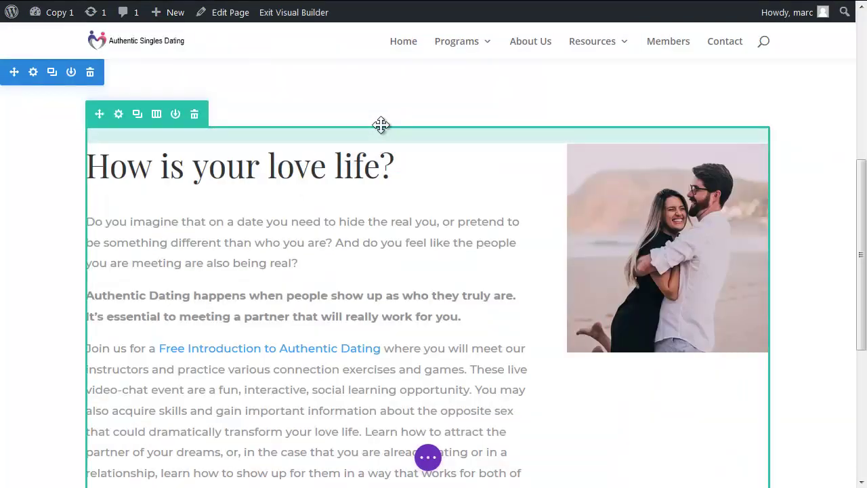
Reduce the top padding of the section above the "How is your love life?" heading and save the page.
{"action": "scroll", "coordinate": [382, 128], "scroll_direction": "up", "scroll_amount": 1}
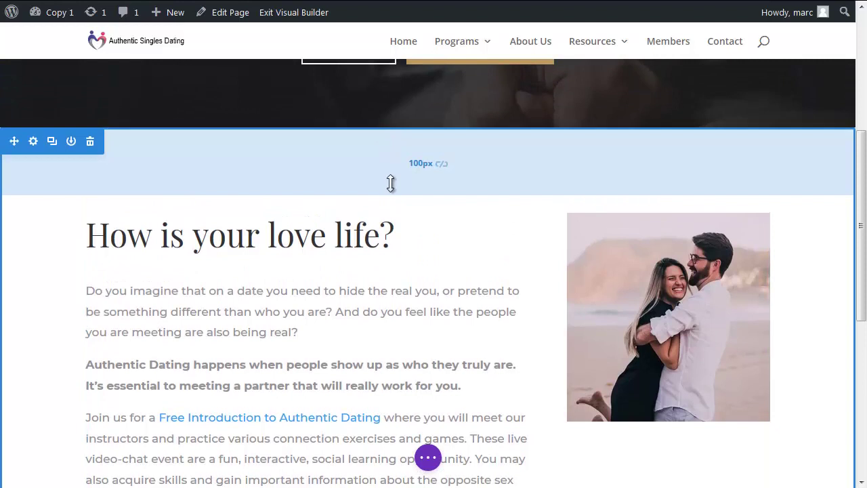
{"action": "left_click_drag", "start_coordinate": [391, 183], "coordinate": [378, 130]}
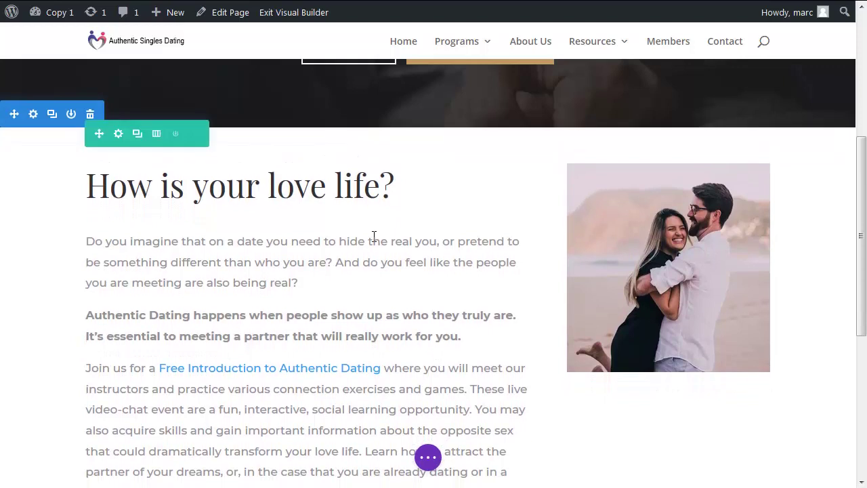
{"action": "scroll", "coordinate": [362, 251], "scroll_direction": "down", "scroll_amount": 3}
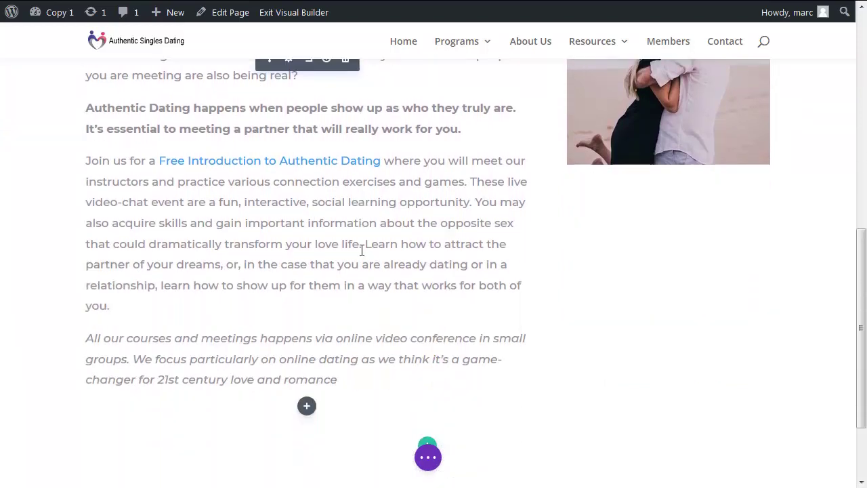
{"action": "scroll", "coordinate": [362, 251], "scroll_direction": "down", "scroll_amount": 2}
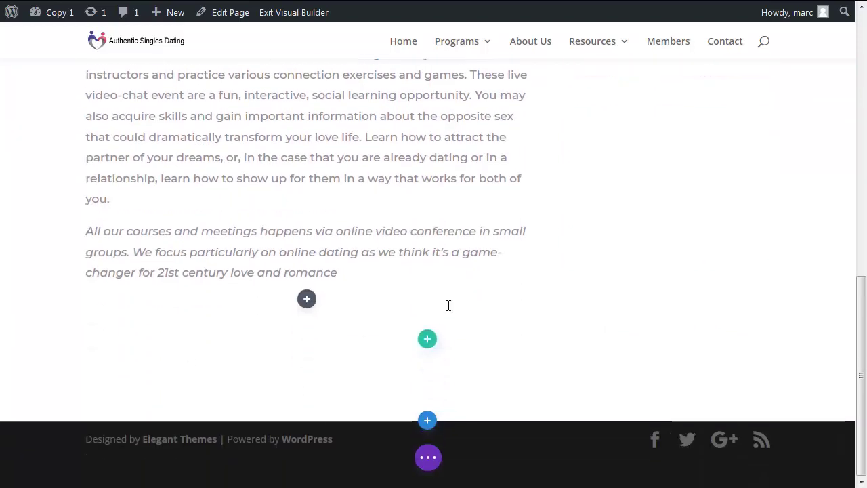
{"action": "left_click", "coordinate": [427, 457]}
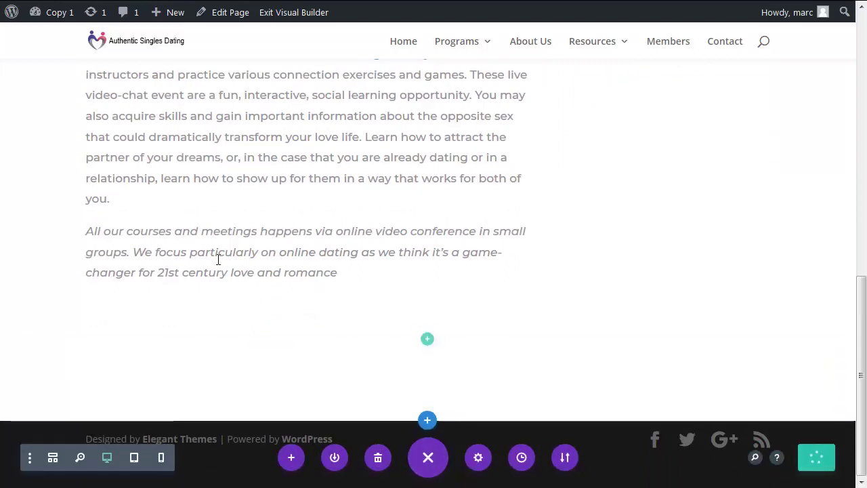
Add a row with two 1/2 columns below the love life row in the backend builder.
{"action": "left_click", "coordinate": [230, 13]}
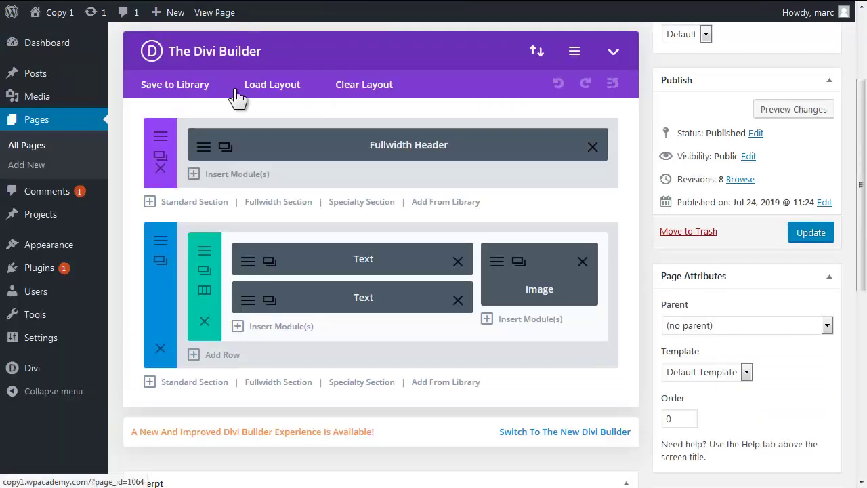
{"action": "left_click", "coordinate": [223, 354]}
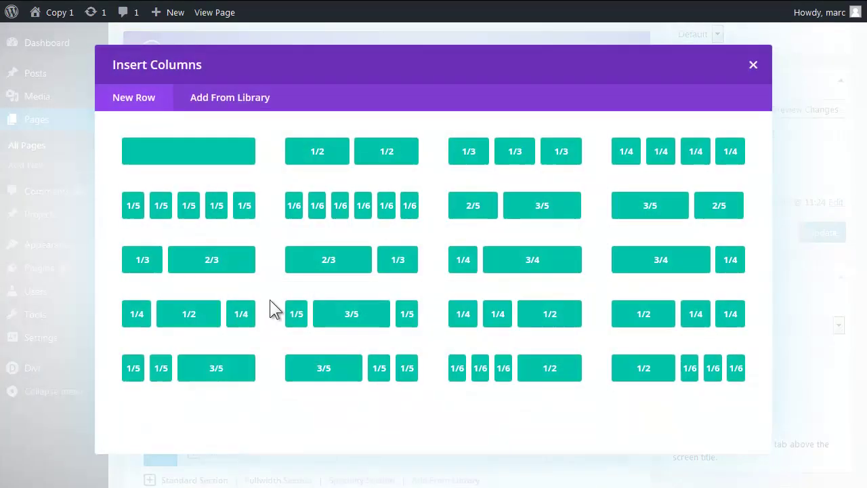
{"action": "left_click", "coordinate": [323, 157]}
Insert a Button module with the text "read more" in the new row's first column and save it.
{"action": "scroll", "coordinate": [314, 220], "scroll_direction": "down", "scroll_amount": 1}
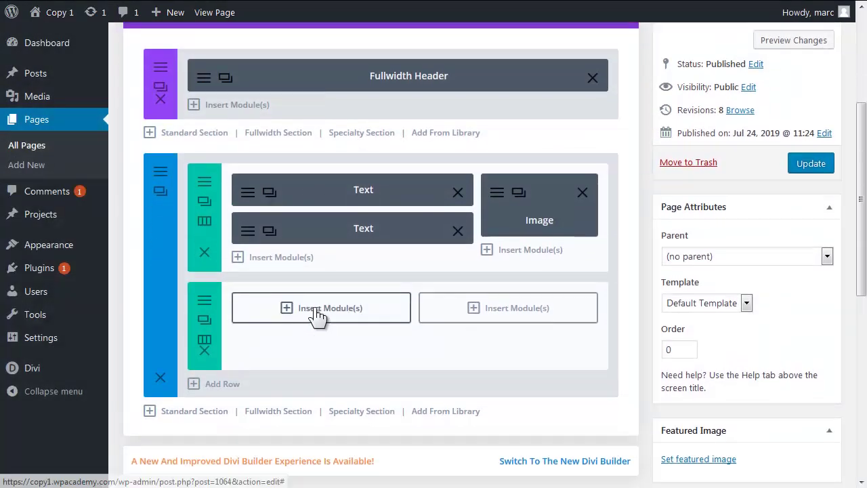
{"action": "left_click", "coordinate": [313, 306]}
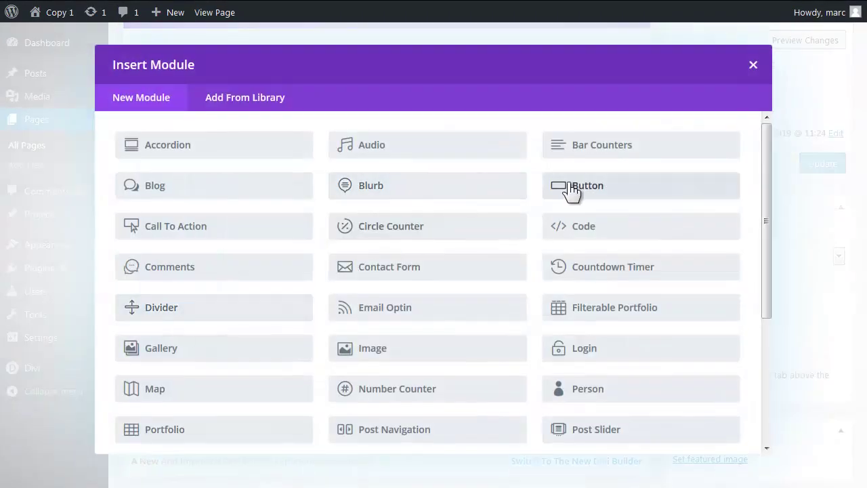
{"action": "left_click", "coordinate": [550, 200]}
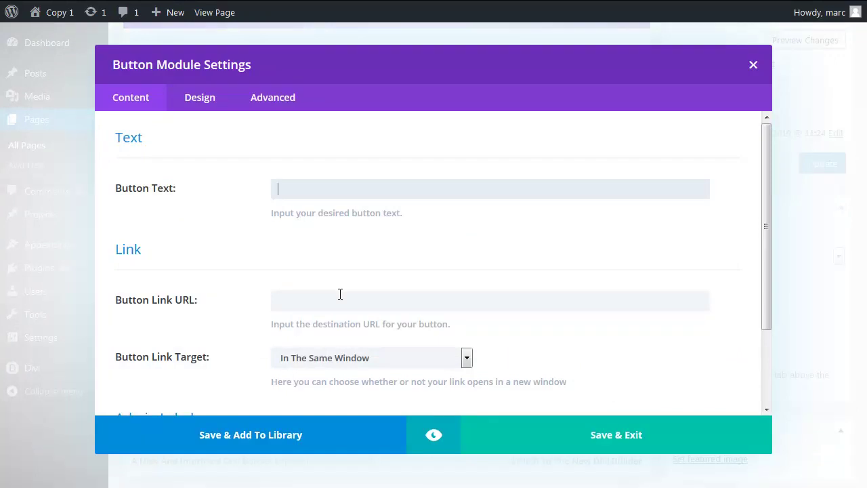
{"action": "type", "text": "read more"}
{"action": "left_click", "coordinate": [571, 436]}
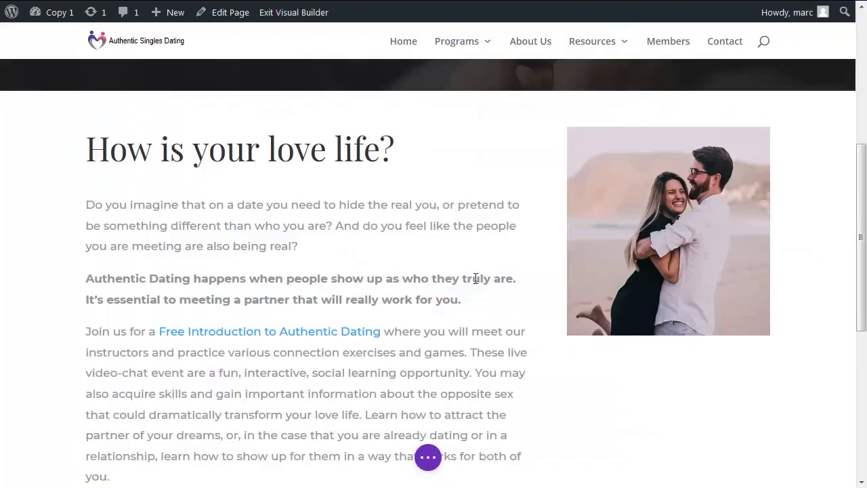
Reduce the bottom padding of the love life row to close the gap above the two buttons.
{"action": "scroll", "coordinate": [462, 284], "scroll_direction": "down", "scroll_amount": 5}
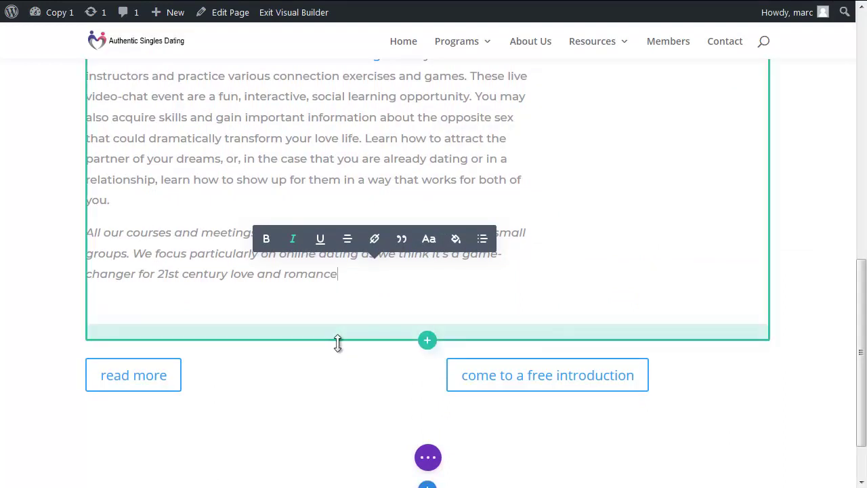
{"action": "left_click_drag", "start_coordinate": [339, 339], "coordinate": [335, 316]}
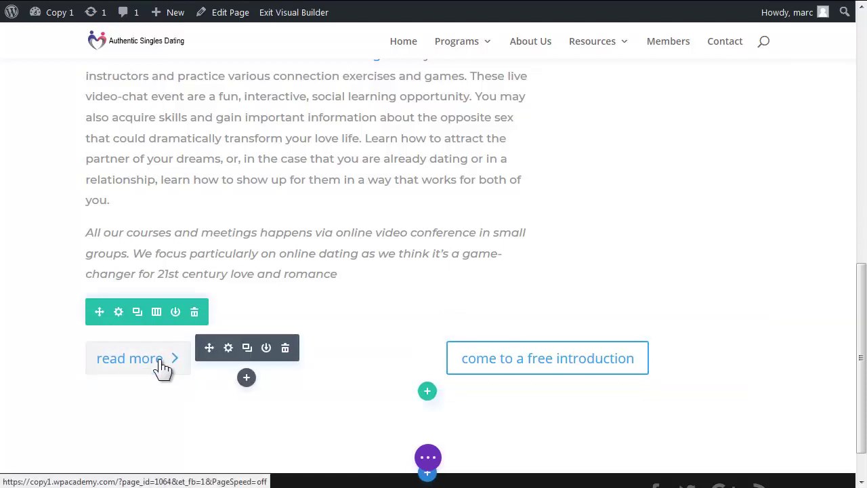
Enable custom styles for the "read more" button, with white text and an orange background, and save the module.
{"action": "left_click", "coordinate": [228, 348]}
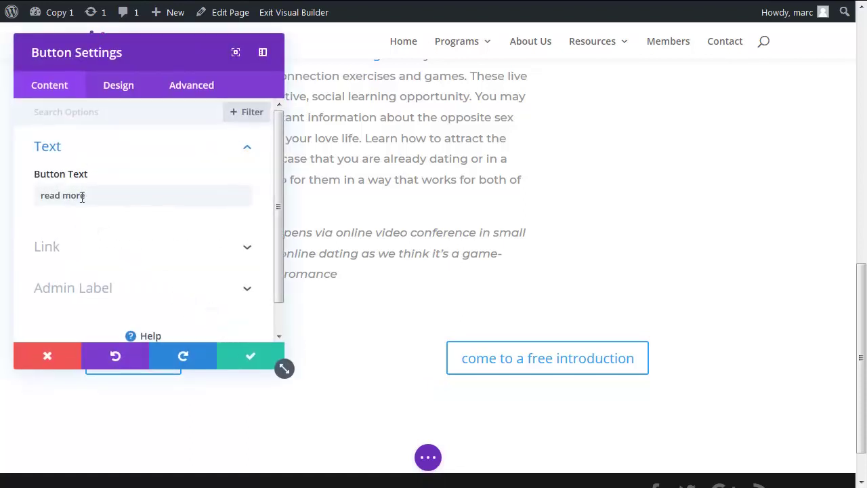
{"action": "left_click", "coordinate": [128, 98]}
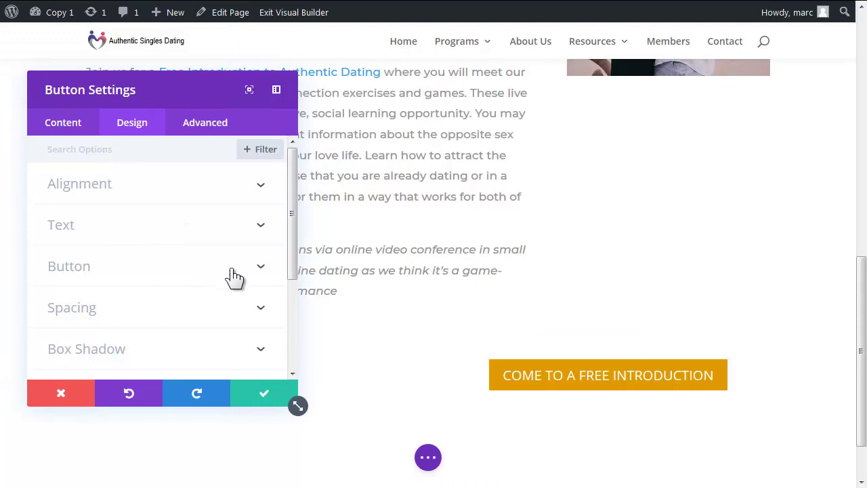
{"action": "left_click", "coordinate": [260, 273]}
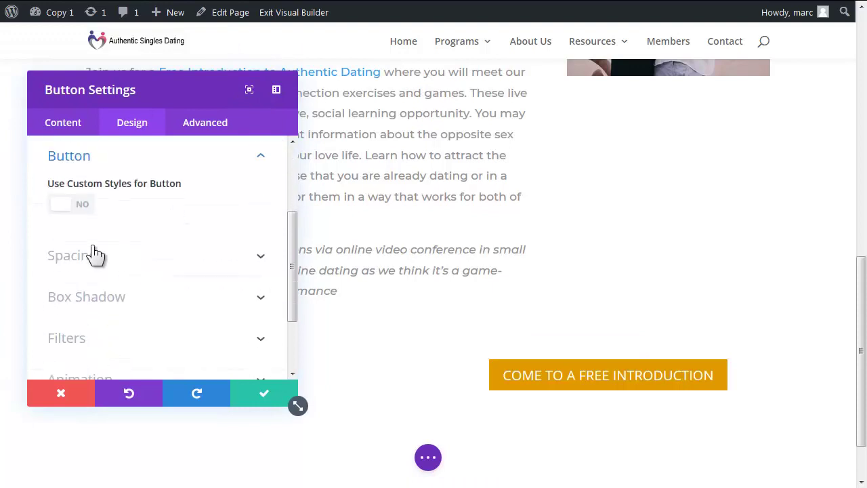
{"action": "left_click", "coordinate": [83, 212]}
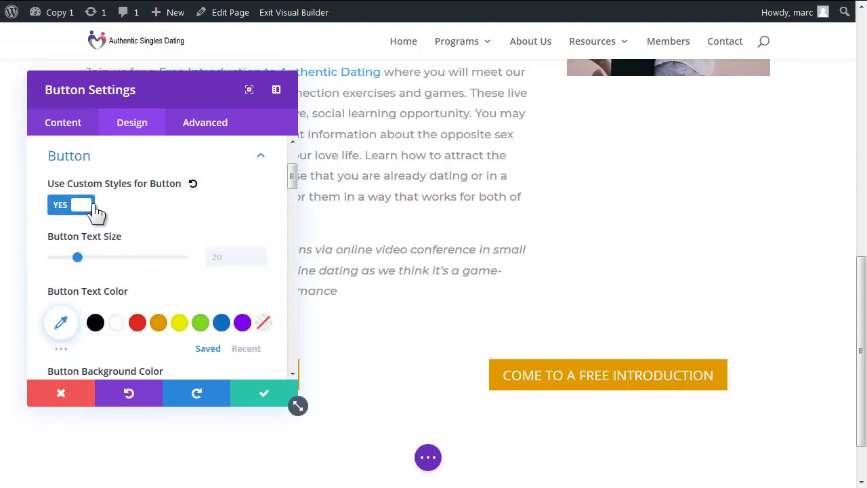
{"action": "scroll", "coordinate": [130, 213], "scroll_direction": "down", "scroll_amount": 1}
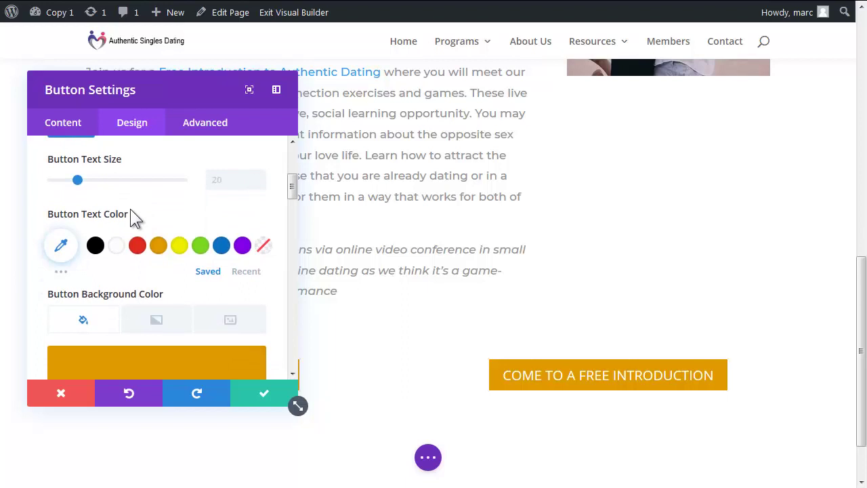
{"action": "left_click", "coordinate": [116, 245]}
{"action": "scroll", "coordinate": [114, 291], "scroll_direction": "down", "scroll_amount": 1}
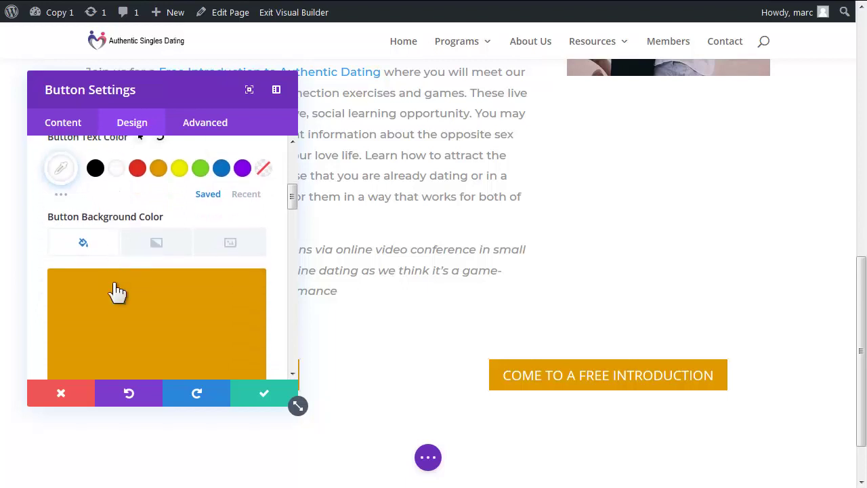
{"action": "left_click", "coordinate": [121, 344]}
{"action": "scroll", "coordinate": [152, 337], "scroll_direction": "down", "scroll_amount": 2}
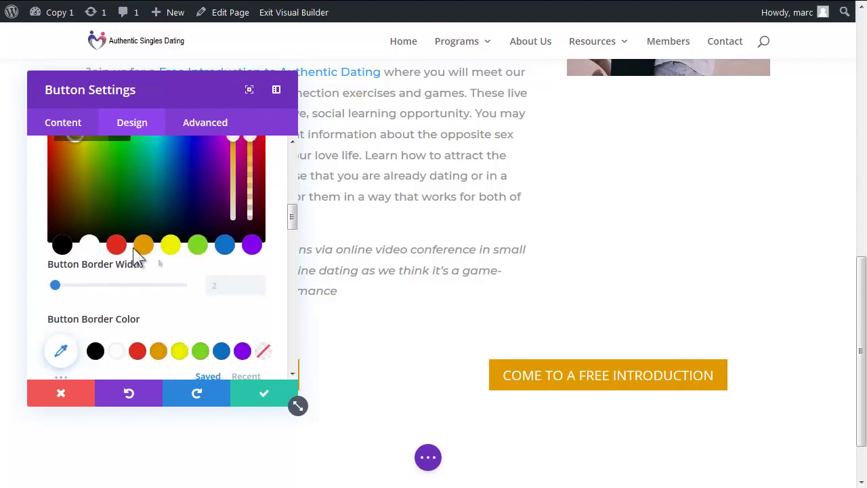
{"action": "left_click", "coordinate": [259, 397]}
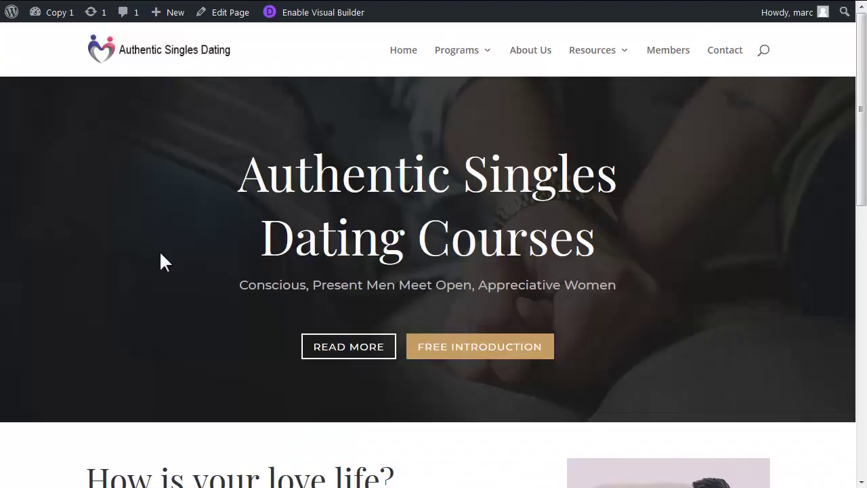
Review the home page outside the Visual Builder, from the hero section down through the love life content.
{"action": "scroll", "coordinate": [157, 249], "scroll_direction": "down", "scroll_amount": 3}
{"action": "scroll", "coordinate": [157, 249], "scroll_direction": "up", "scroll_amount": 2}
{"action": "scroll", "coordinate": [157, 246], "scroll_direction": "down", "scroll_amount": 10}
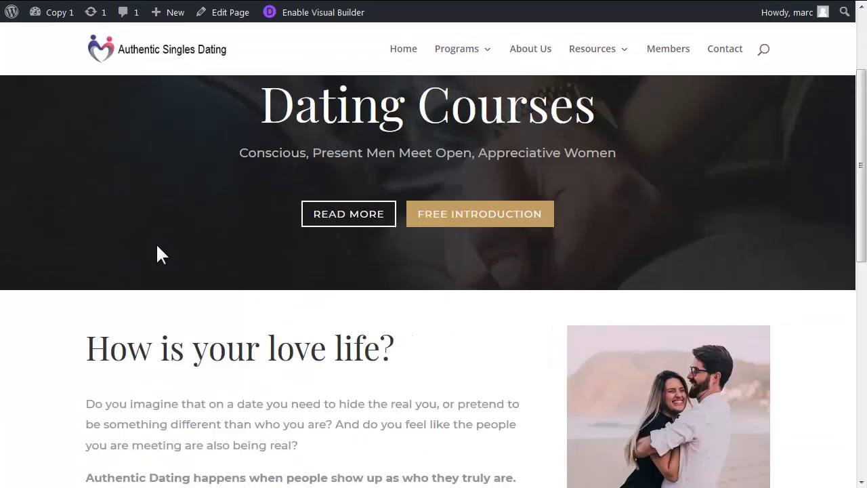
{"action": "scroll", "coordinate": [157, 245], "scroll_direction": "up", "scroll_amount": 10}
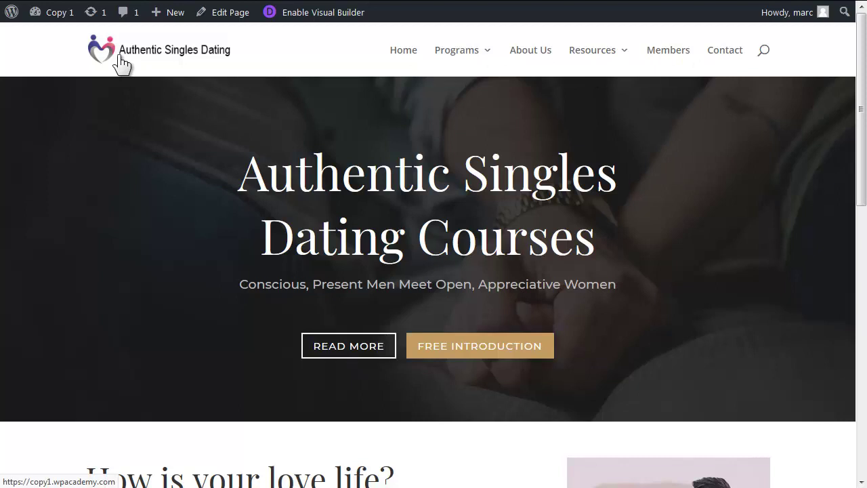
Set the logo max height to 100 for the Primary Menu Bar in the Divi Theme Customizer's header and navigation settings.
{"action": "mouse_move", "coordinate": [57, 13]}
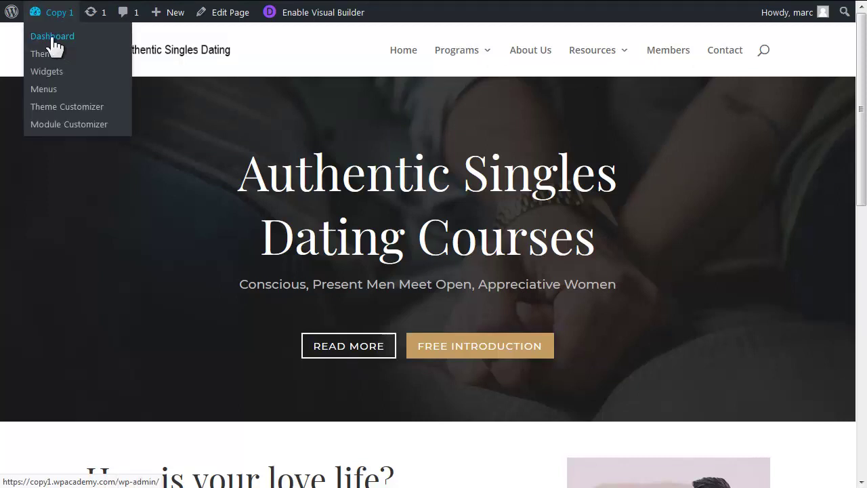
{"action": "left_click", "coordinate": [53, 40]}
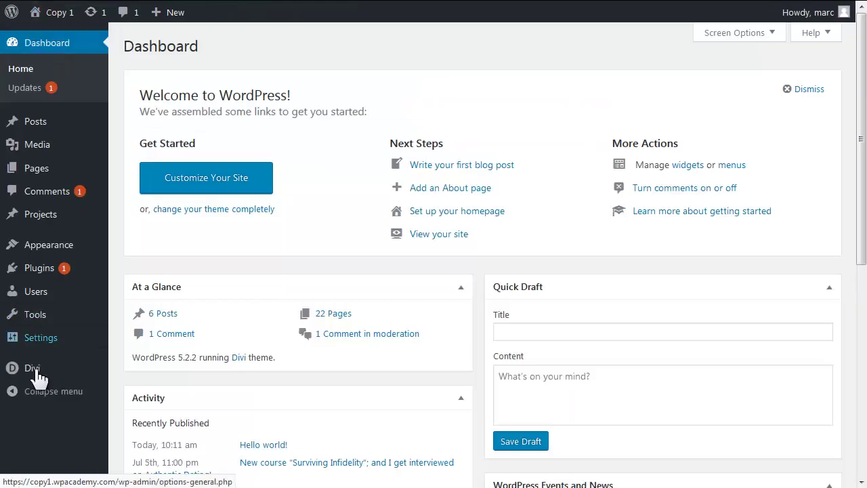
{"action": "mouse_move", "coordinate": [38, 372]}
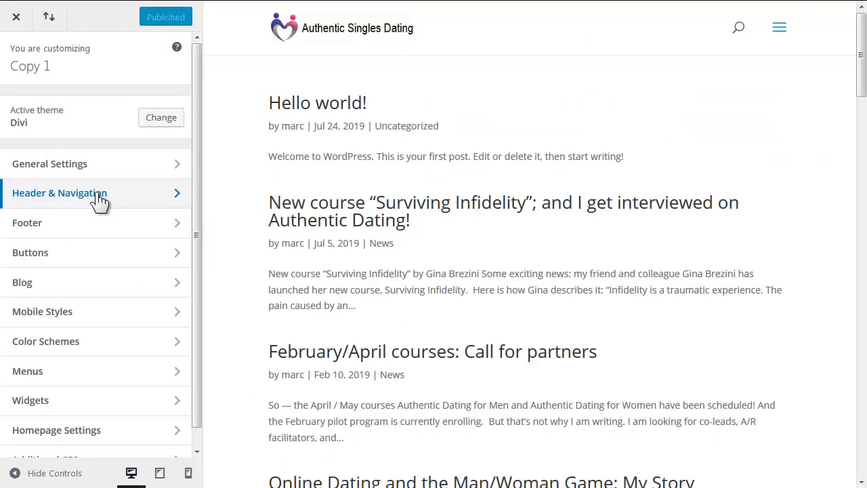
{"action": "left_click", "coordinate": [98, 202]}
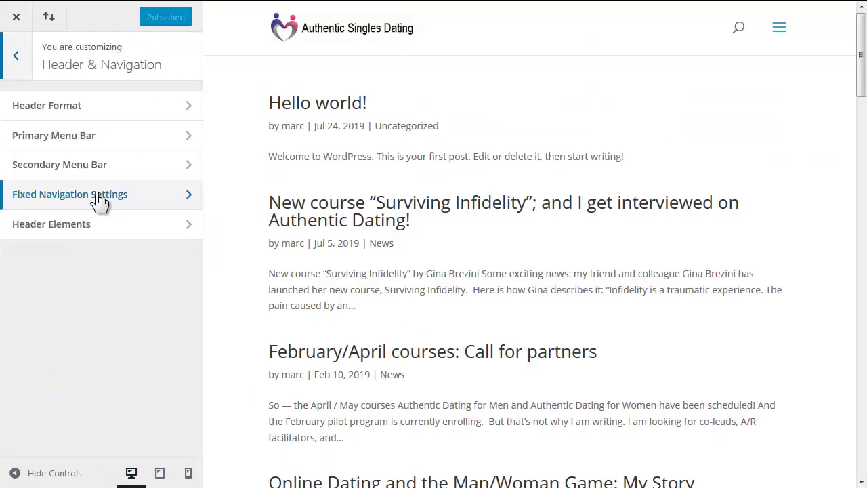
{"action": "left_click", "coordinate": [88, 137]}
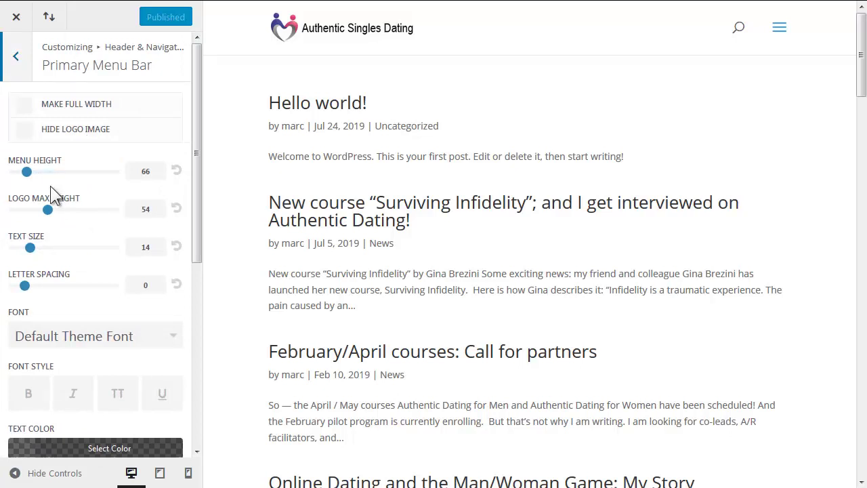
{"action": "left_click_drag", "start_coordinate": [47, 210], "coordinate": [122, 213]}
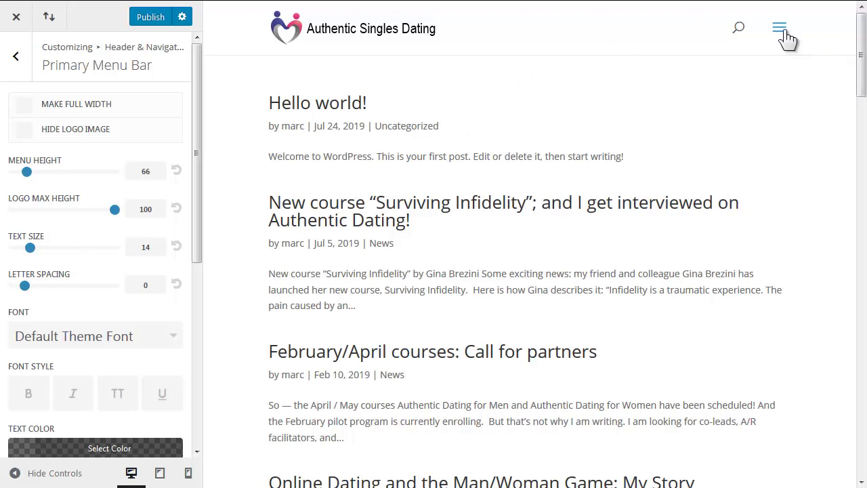
Set the primary menu's text size to 15 and its font to Ubuntu, and publish the changes.
{"action": "key", "text": "ctrl+minus"}
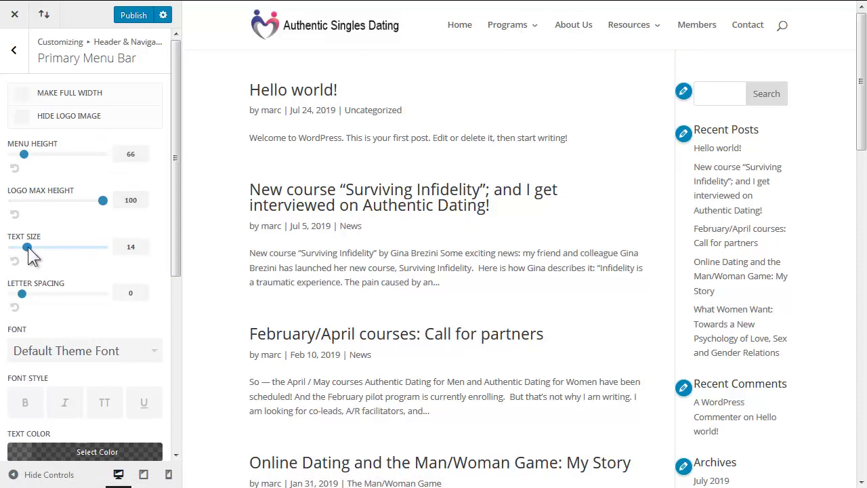
{"action": "left_click_drag", "start_coordinate": [27, 247], "coordinate": [34, 247]}
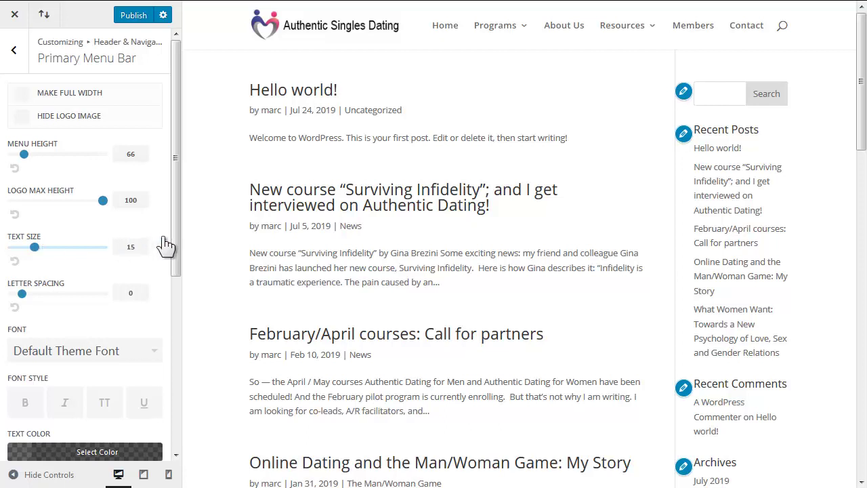
{"action": "left_click_drag", "start_coordinate": [175, 252], "coordinate": [146, 384]}
{"action": "left_click", "coordinate": [102, 267]}
{"action": "scroll", "coordinate": [97, 379], "scroll_direction": "down", "scroll_amount": 5}
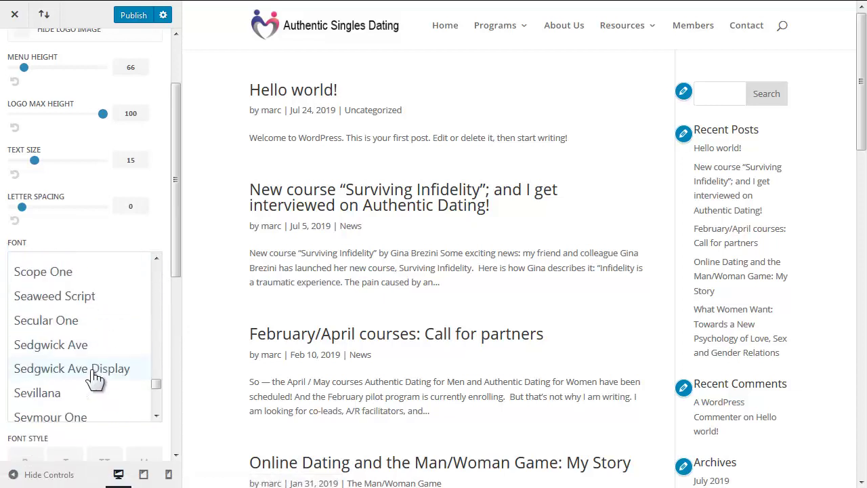
{"action": "scroll", "coordinate": [93, 376], "scroll_direction": "down", "scroll_amount": 4}
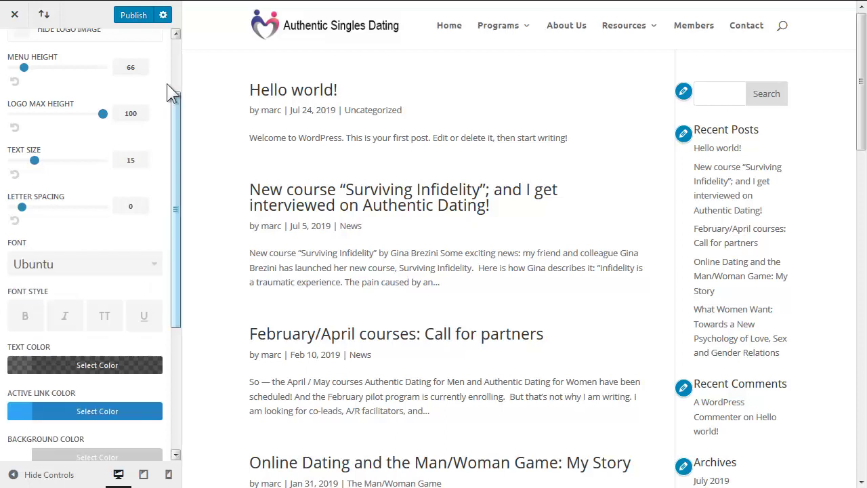
{"action": "left_click", "coordinate": [128, 19]}
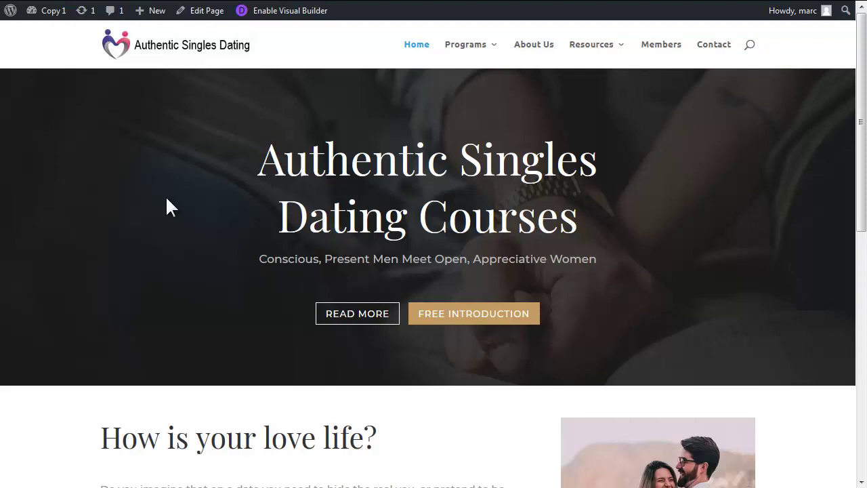
Check the restyled header and menu on the Authentic Singles Dating home page.
{"action": "scroll", "coordinate": [167, 198], "scroll_direction": "down", "scroll_amount": 3}
{"action": "scroll", "coordinate": [167, 199], "scroll_direction": "up", "scroll_amount": 3}
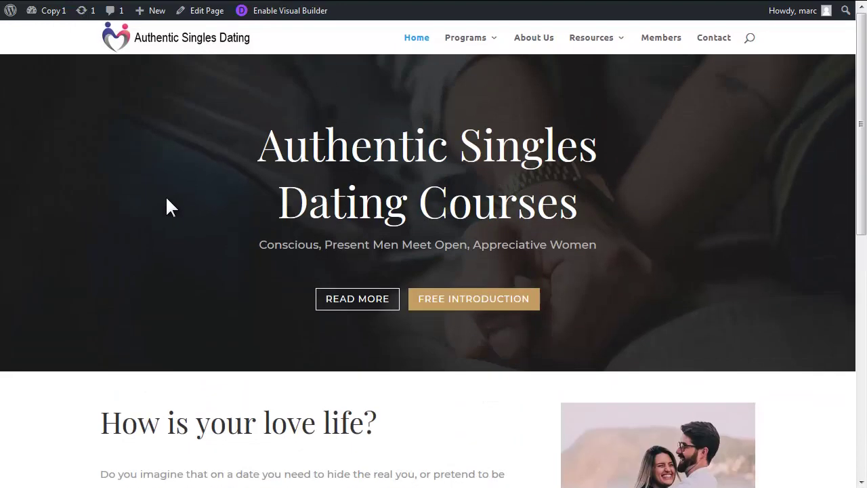
{"action": "scroll", "coordinate": [166, 199], "scroll_direction": "down", "scroll_amount": 4}
{"action": "scroll", "coordinate": [166, 199], "scroll_direction": "up", "scroll_amount": 4}
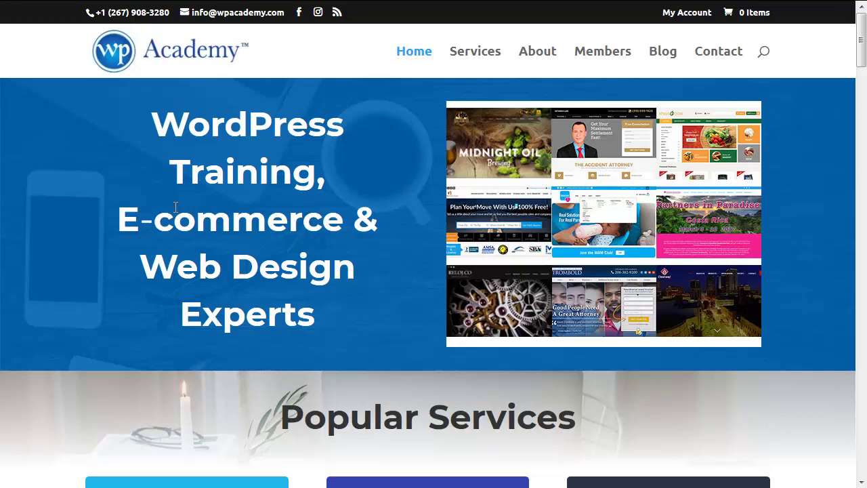
Look through the WP Academy home page and the products on its Services page.
{"action": "scroll", "coordinate": [173, 204], "scroll_direction": "down", "scroll_amount": 3}
{"action": "scroll", "coordinate": [175, 216], "scroll_direction": "down", "scroll_amount": 5}
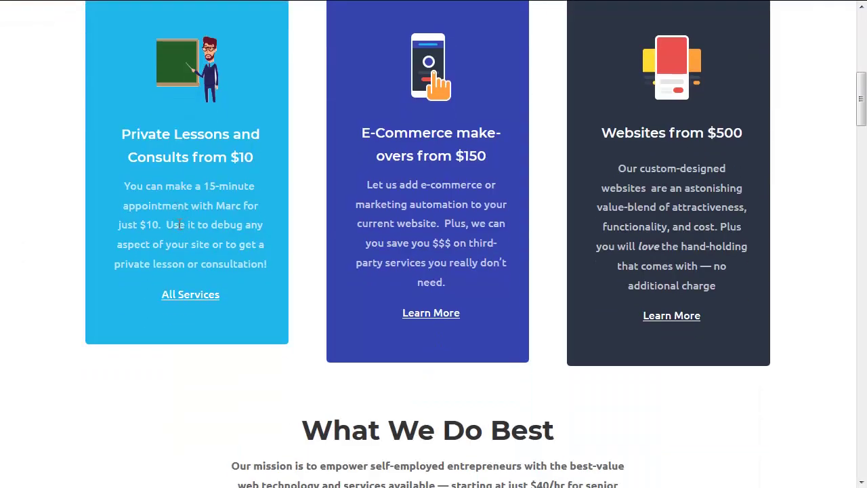
{"action": "scroll", "coordinate": [179, 217], "scroll_direction": "down", "scroll_amount": 3}
{"action": "scroll", "coordinate": [179, 226], "scroll_direction": "down", "scroll_amount": 10}
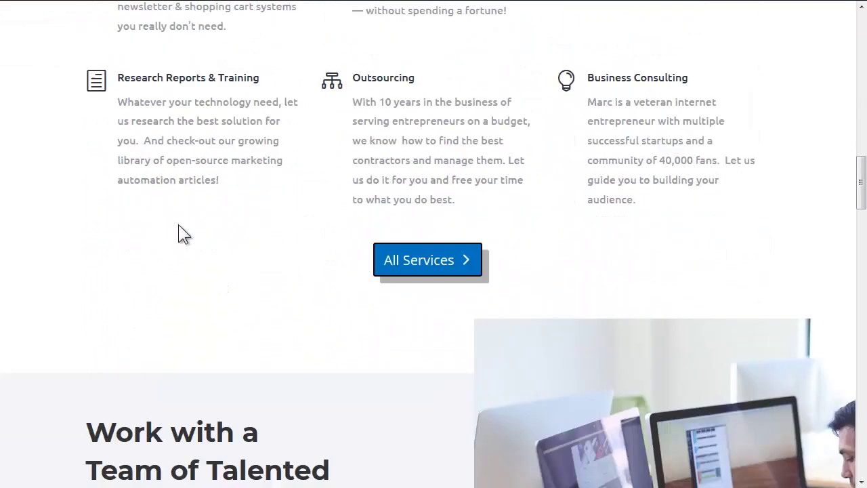
{"action": "scroll", "coordinate": [178, 224], "scroll_direction": "down", "scroll_amount": 7}
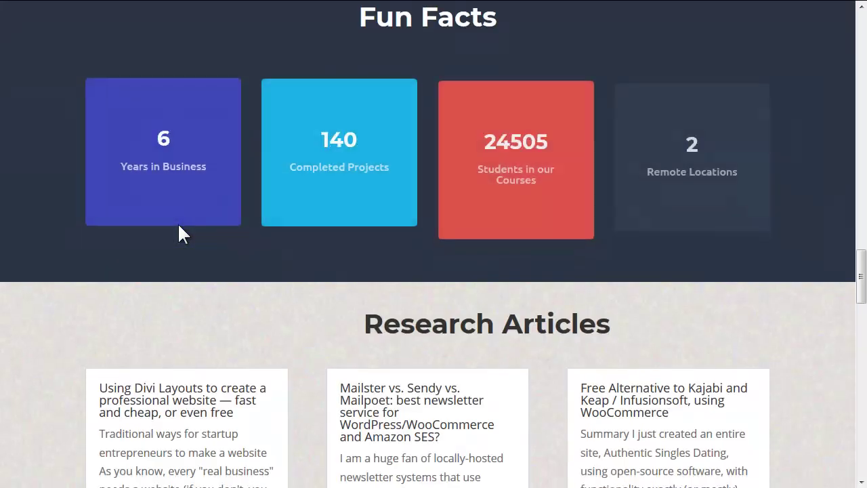
{"action": "scroll", "coordinate": [178, 224], "scroll_direction": "down", "scroll_amount": 9}
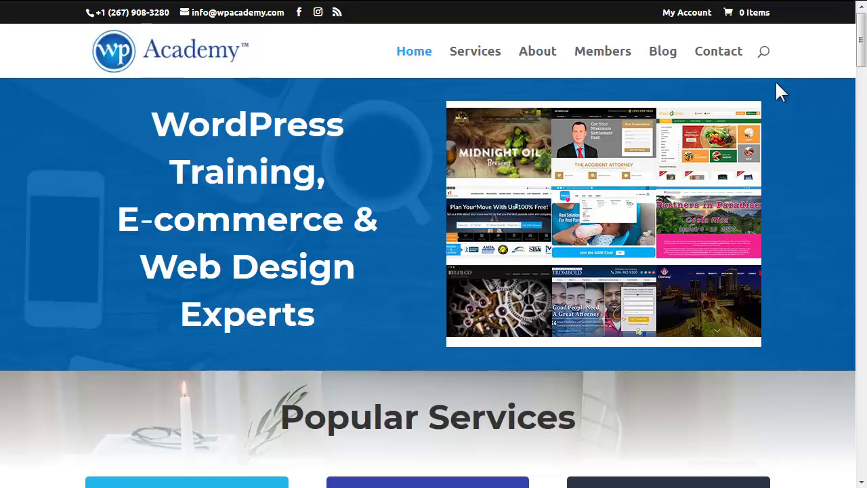
{"action": "left_click", "coordinate": [477, 58]}
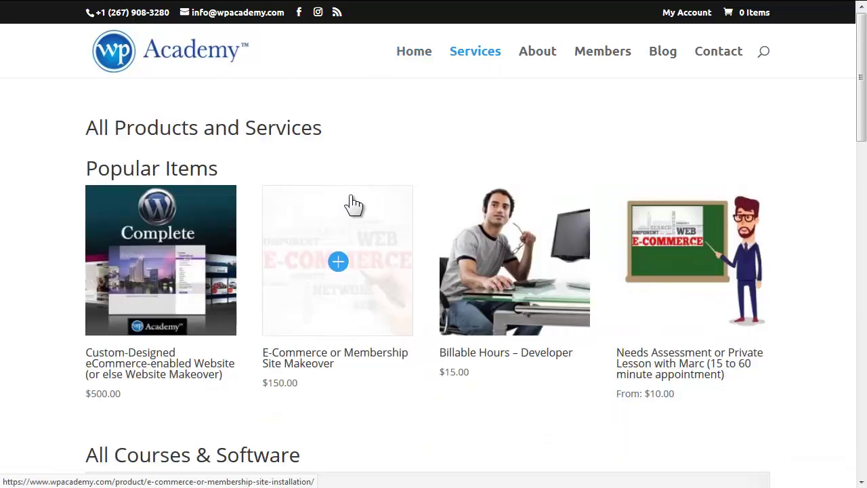
{"action": "scroll", "coordinate": [395, 393], "scroll_direction": "down", "scroll_amount": 1}
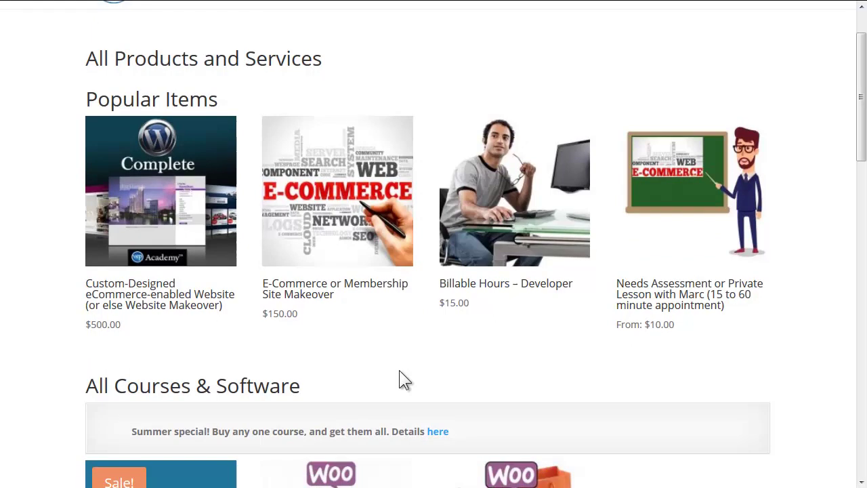
{"action": "scroll", "coordinate": [399, 379], "scroll_direction": "up", "scroll_amount": 1}
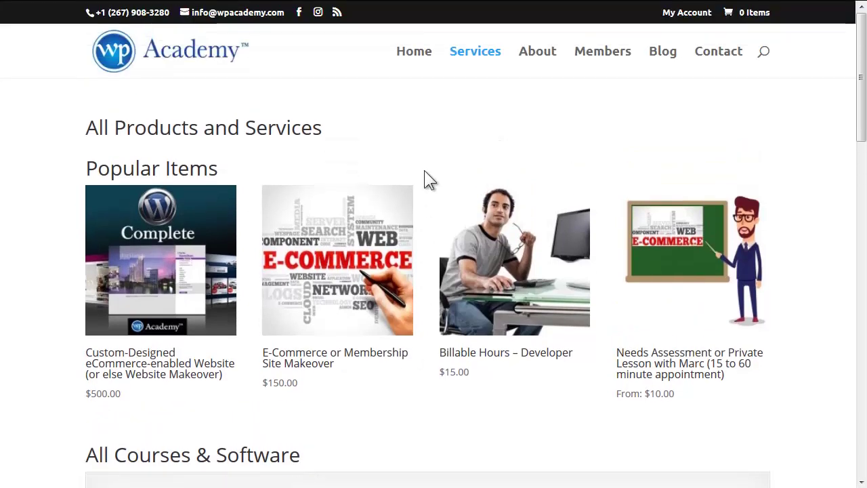